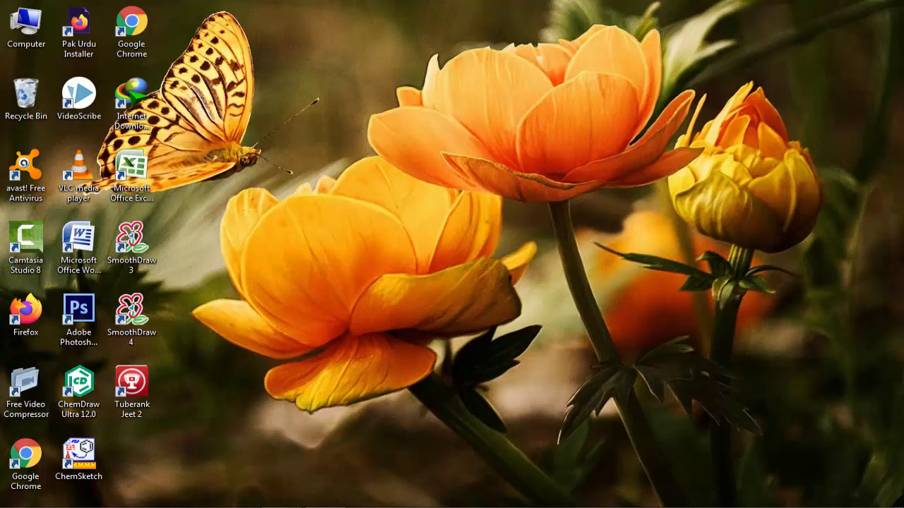
- Switch to Photoshop and create a 1280 × 720 px RGB document at 72 pixels/inch with a white background
mouse_move(281, 507)
click(280, 448)
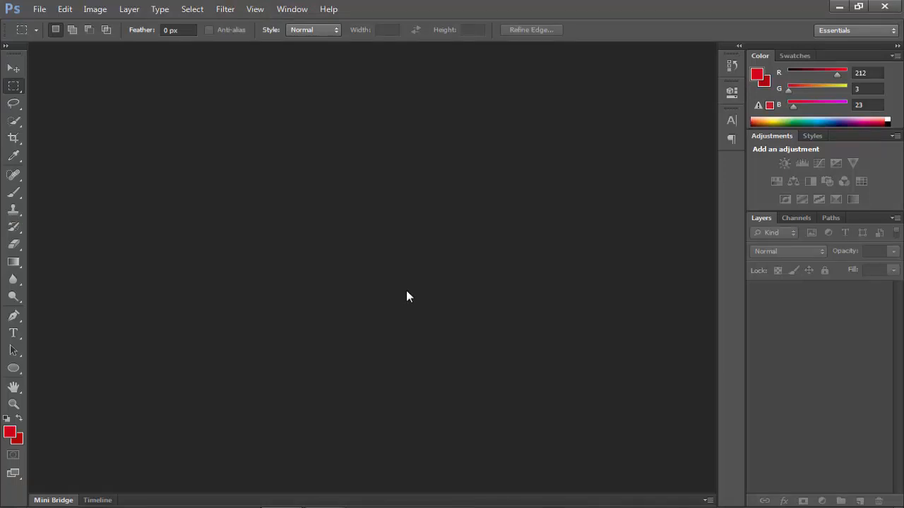
click(40, 9)
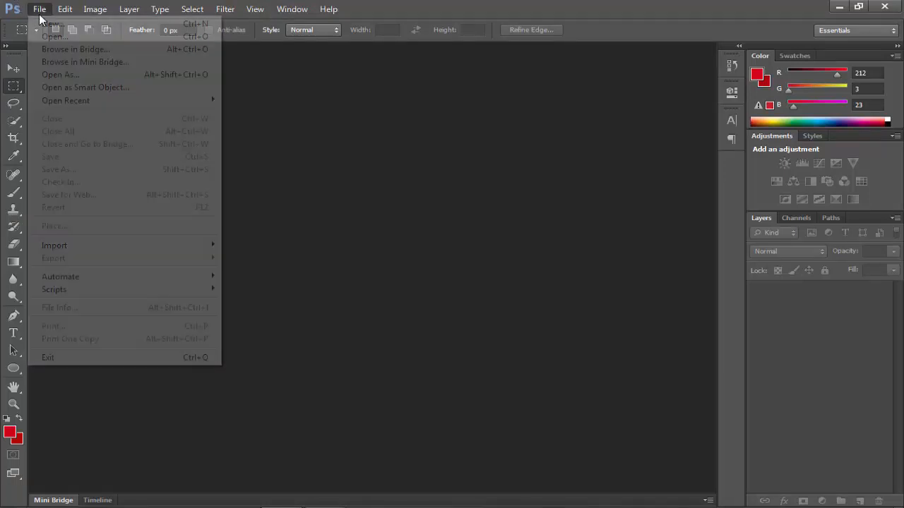
click(47, 25)
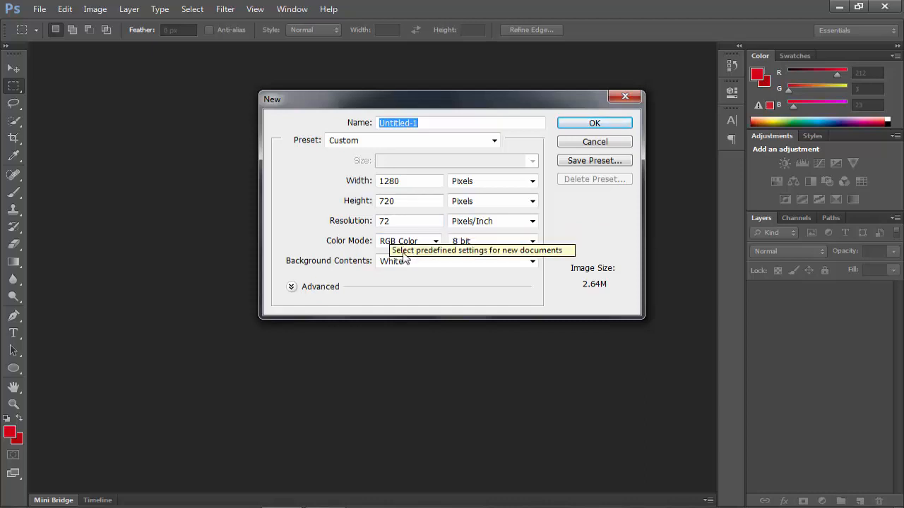
click(591, 127)
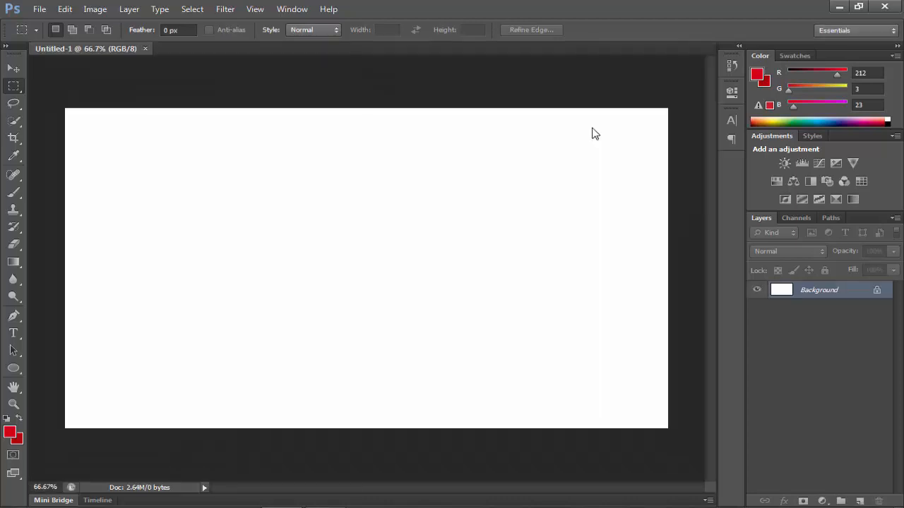
- Set the background colour to near-black 010101 and fill the Background layer with it
click(17, 441)
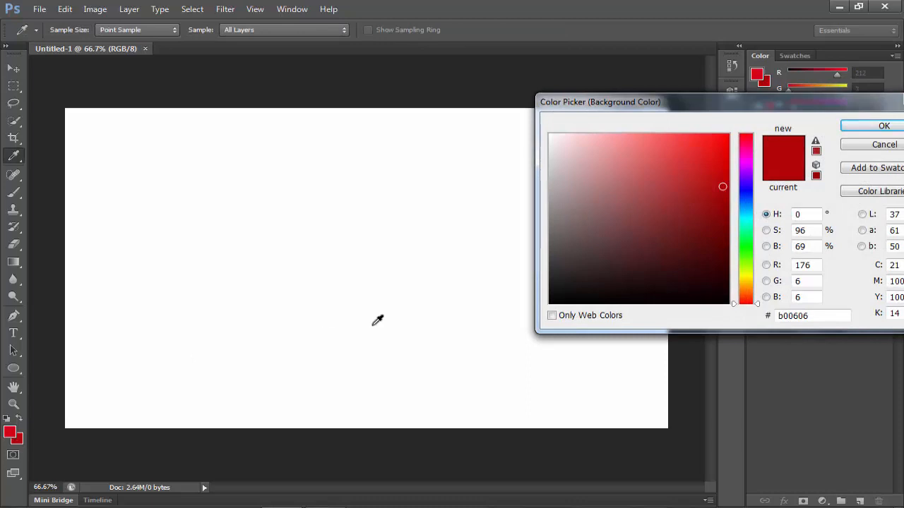
click(550, 303)
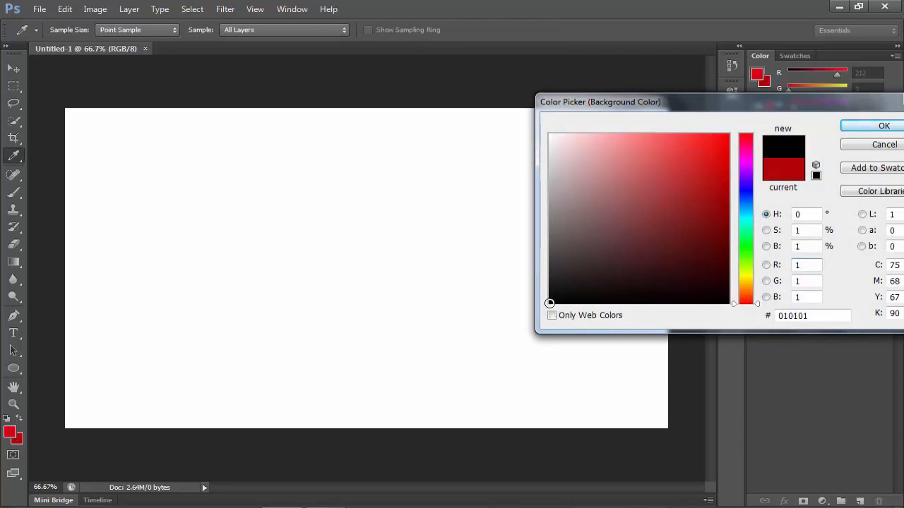
click(873, 132)
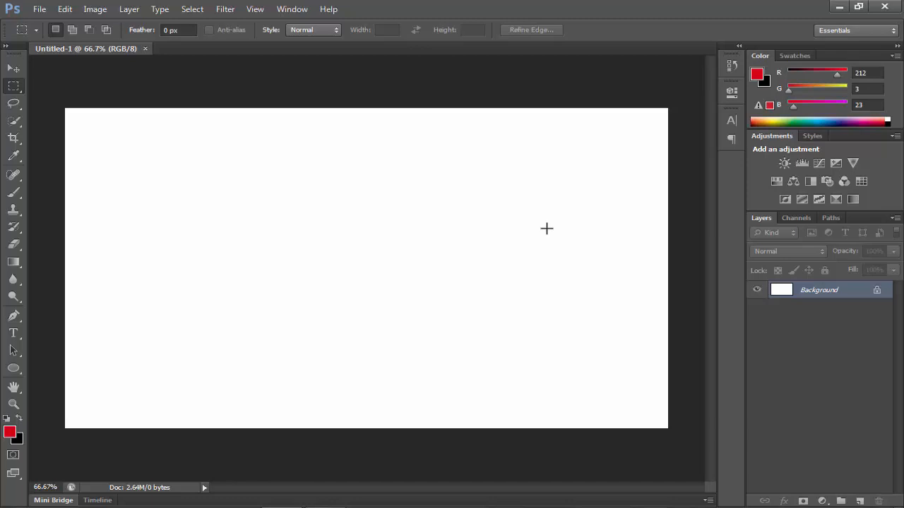
click(17, 440)
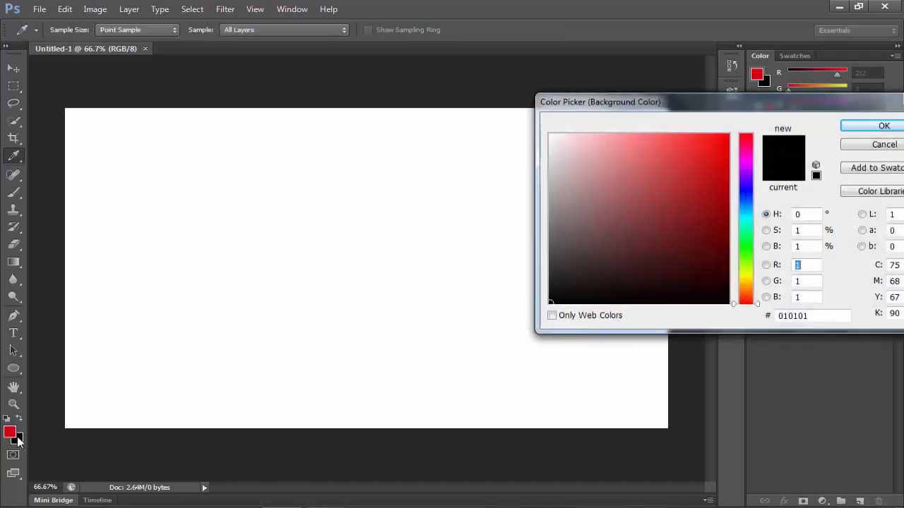
click(885, 128)
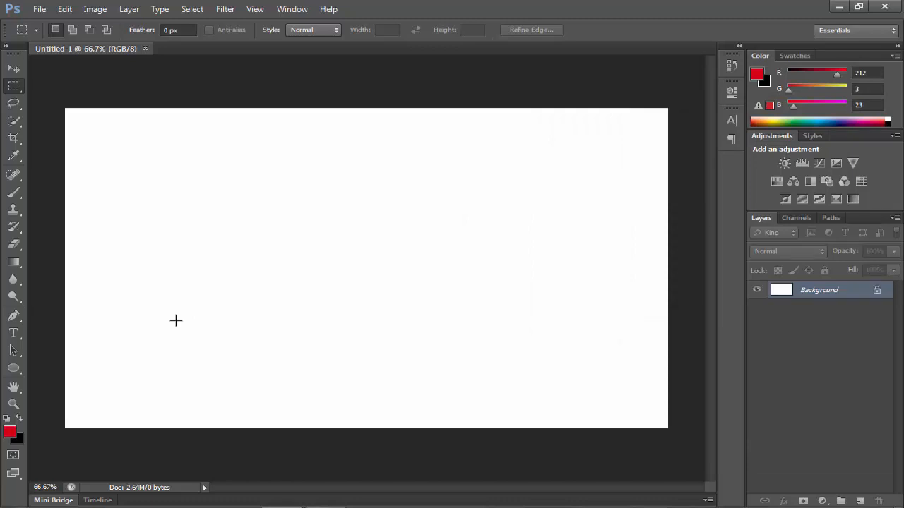
key(ctrl+BackSpace)
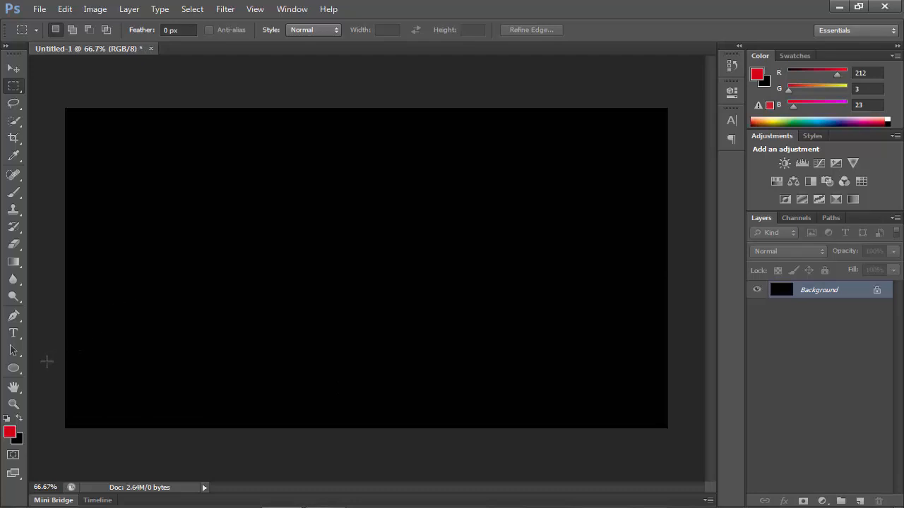
- Draw a red rectangle about 1284 × 205 px across the full width of the canvas's upper edge, then deselect its layer
click(18, 378)
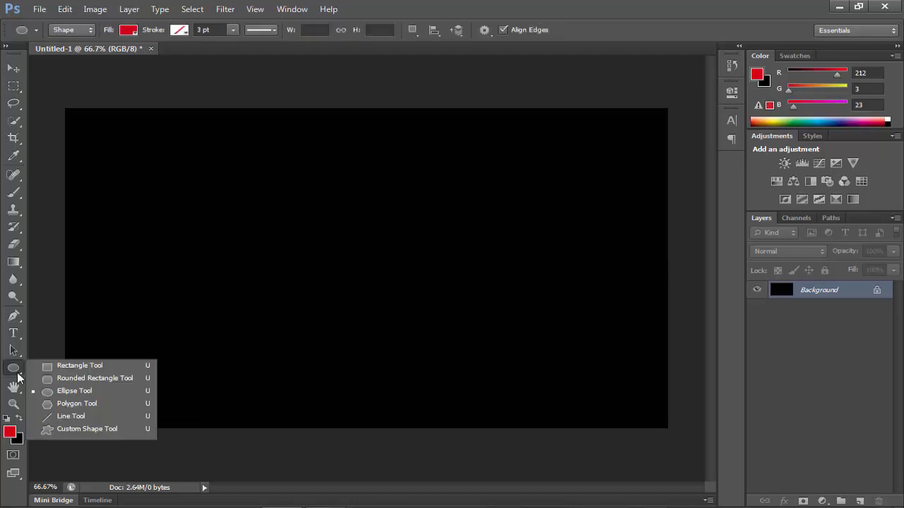
click(44, 370)
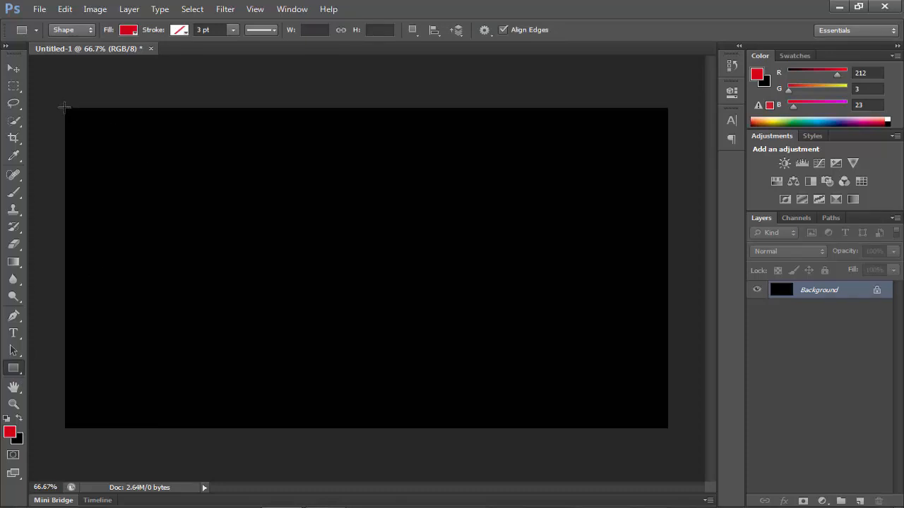
drag(63, 106, 669, 199)
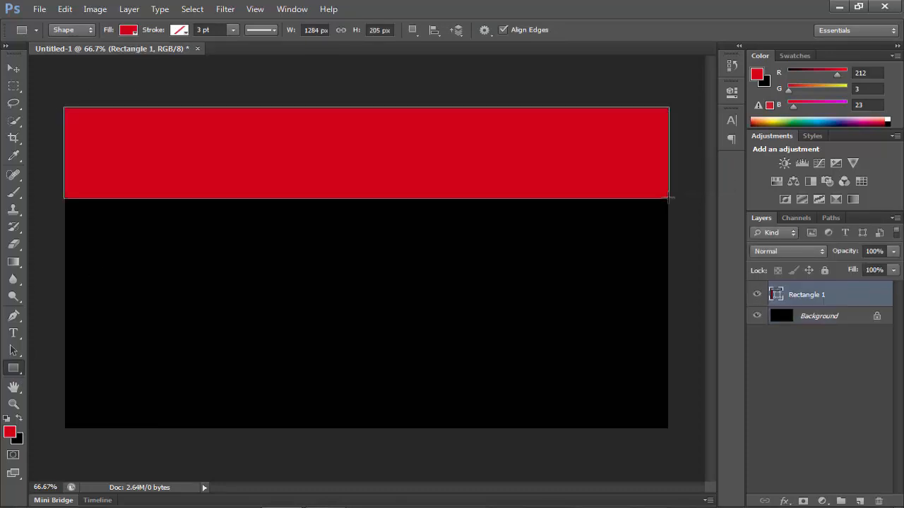
click(855, 397)
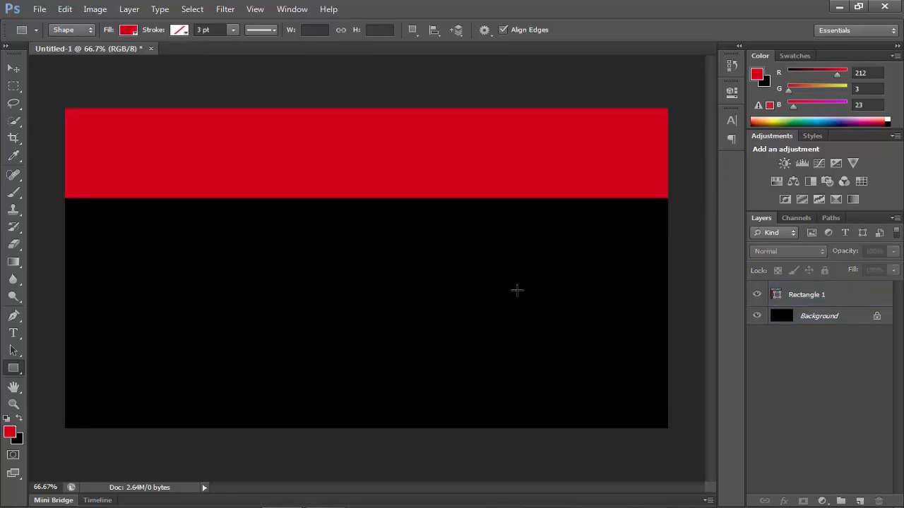
- Add the text "How to make Tumbnail" on the red band and move it closer to the band's centre
click(8, 335)
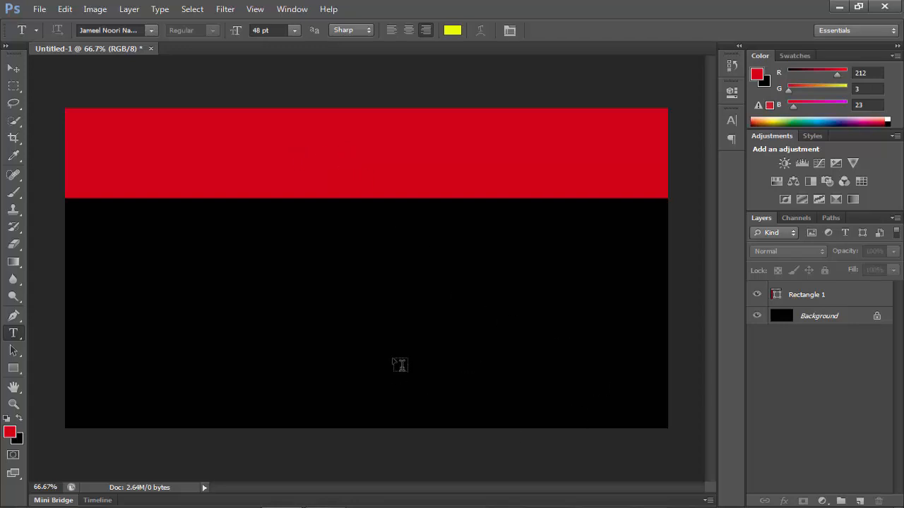
click(280, 152)
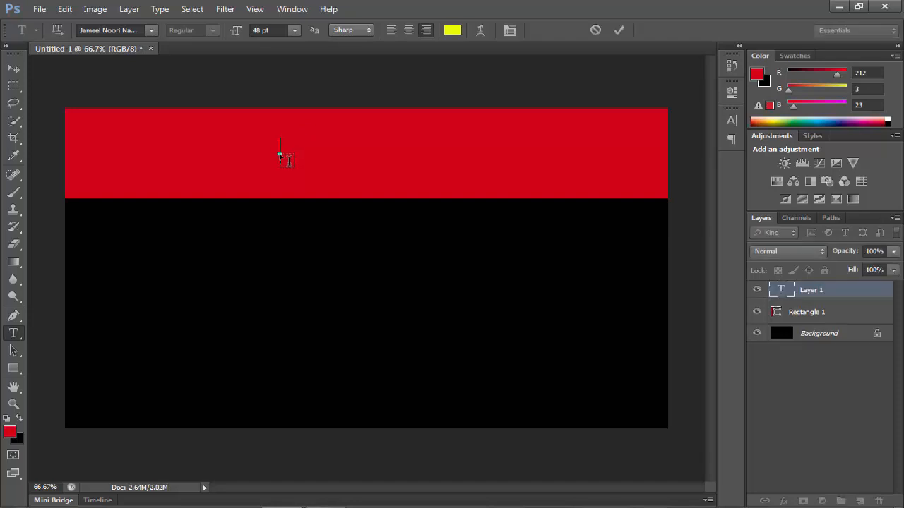
text(How to make Th)
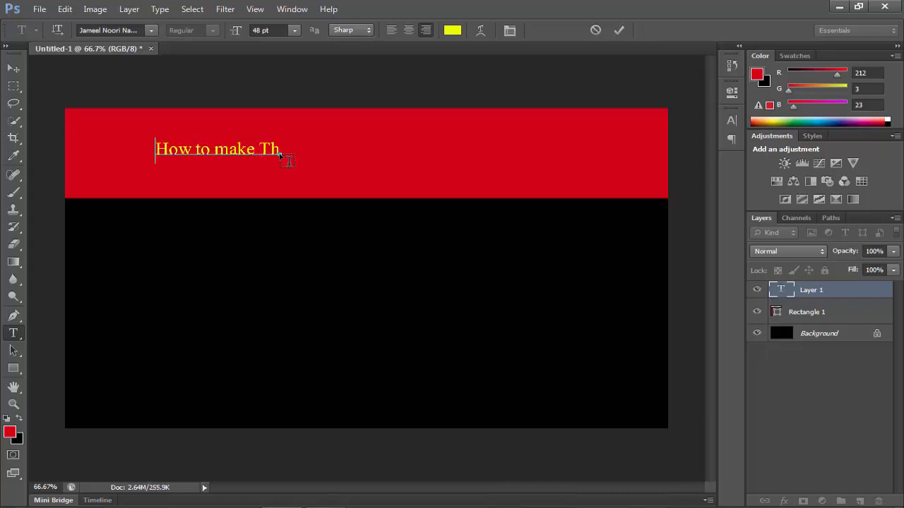
key(BackSpace)
text(umbnail)
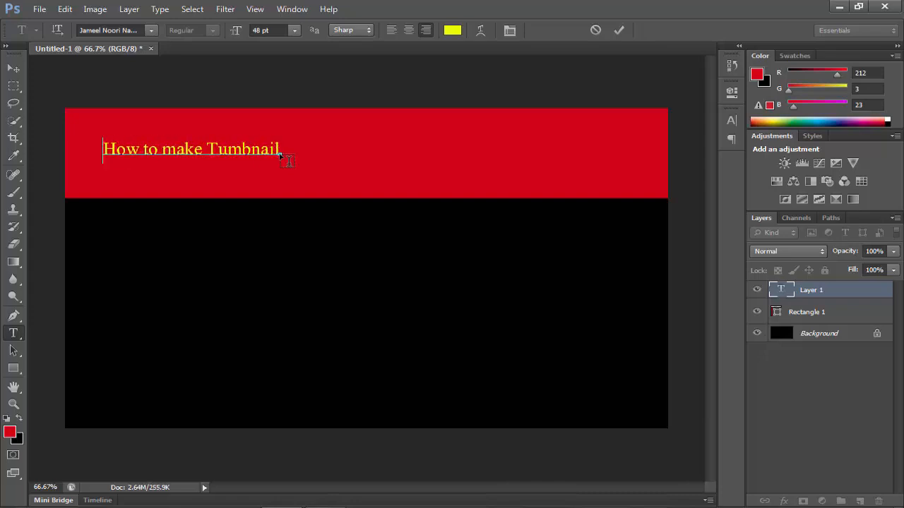
click(13, 68)
drag(236, 156, 317, 150)
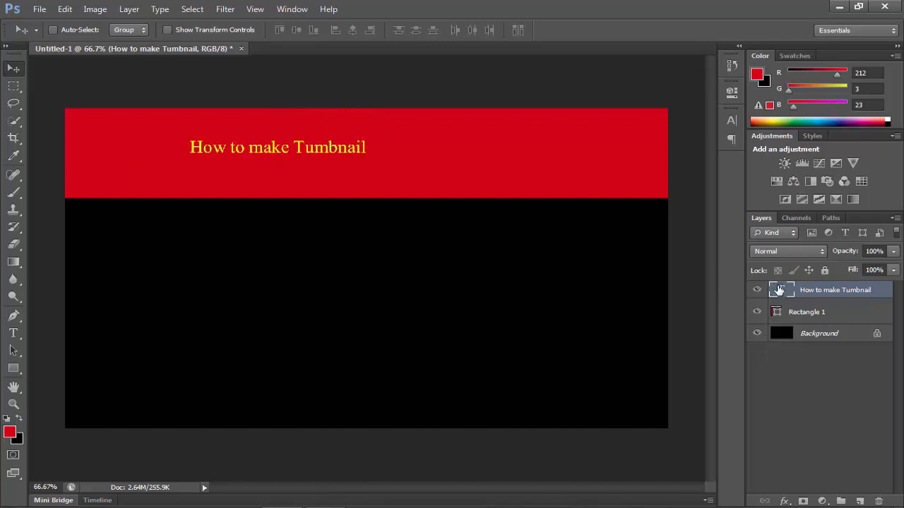
- Recolour the title text to near-white fdfdfc and change its font to Elephant
double_click(779, 290)
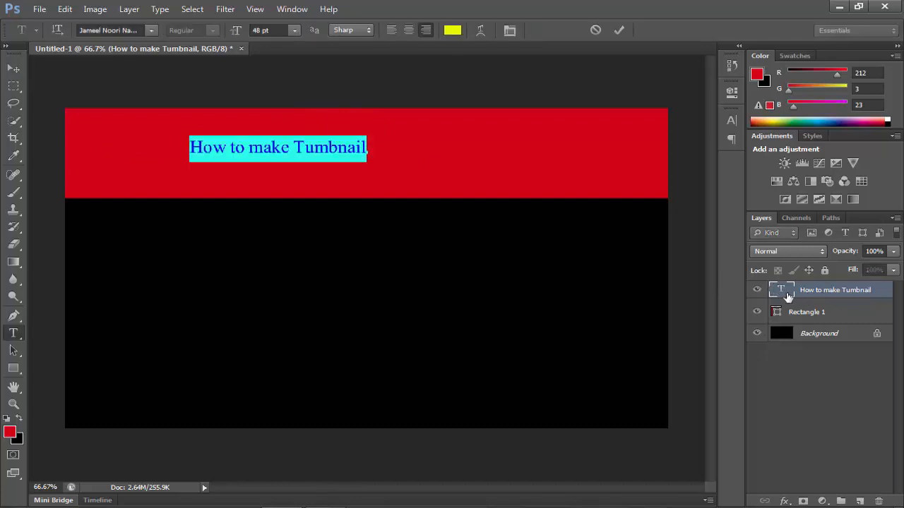
click(452, 30)
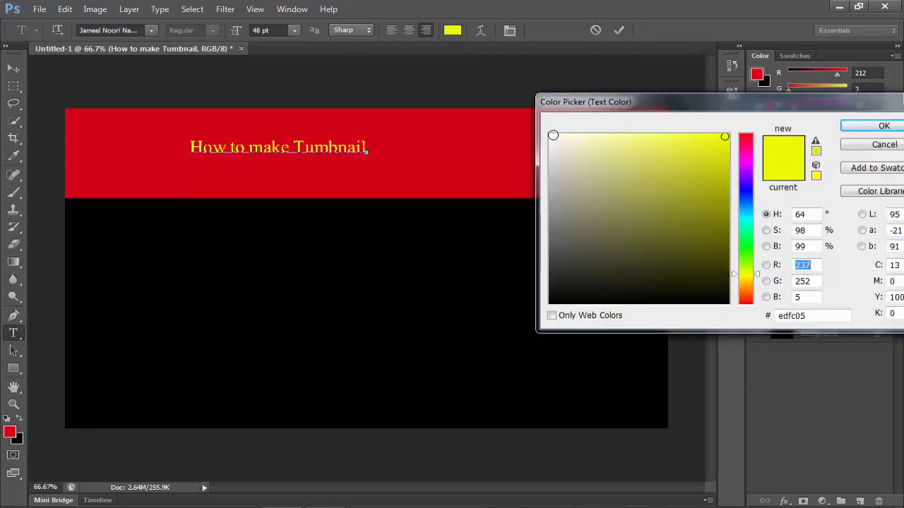
click(549, 135)
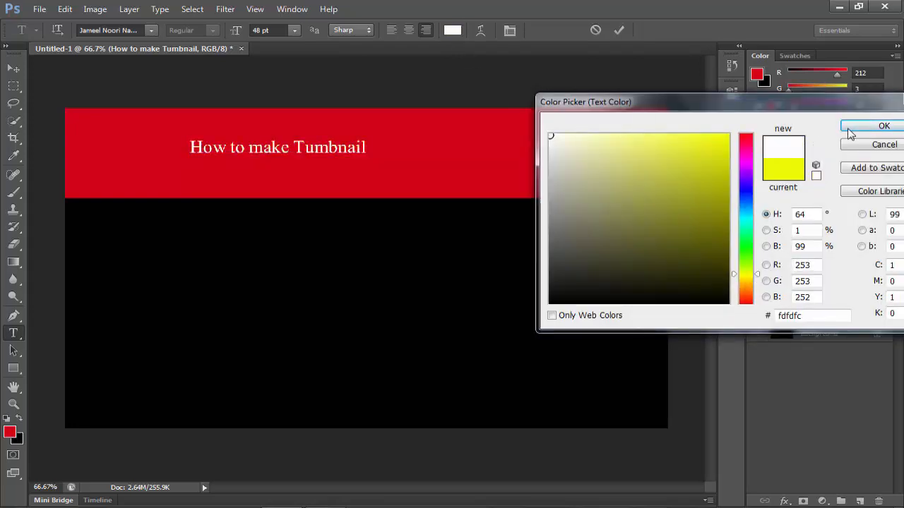
click(883, 127)
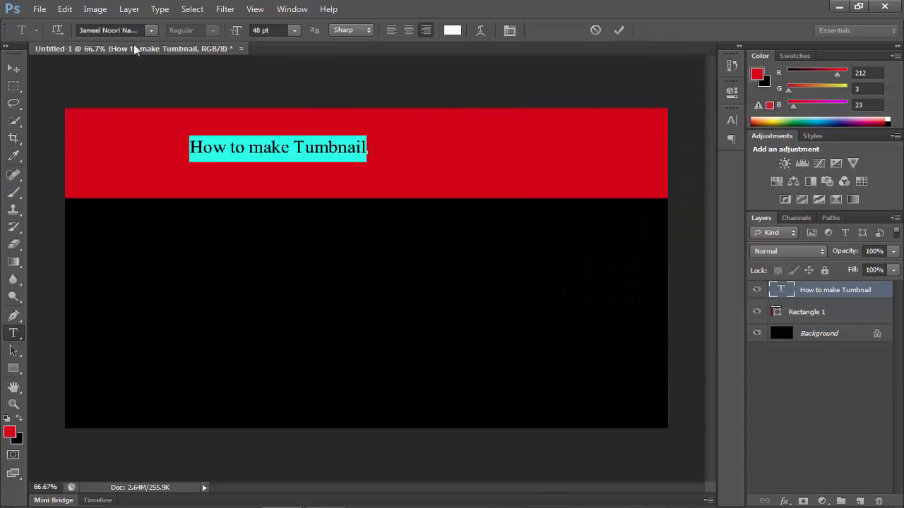
click(152, 30)
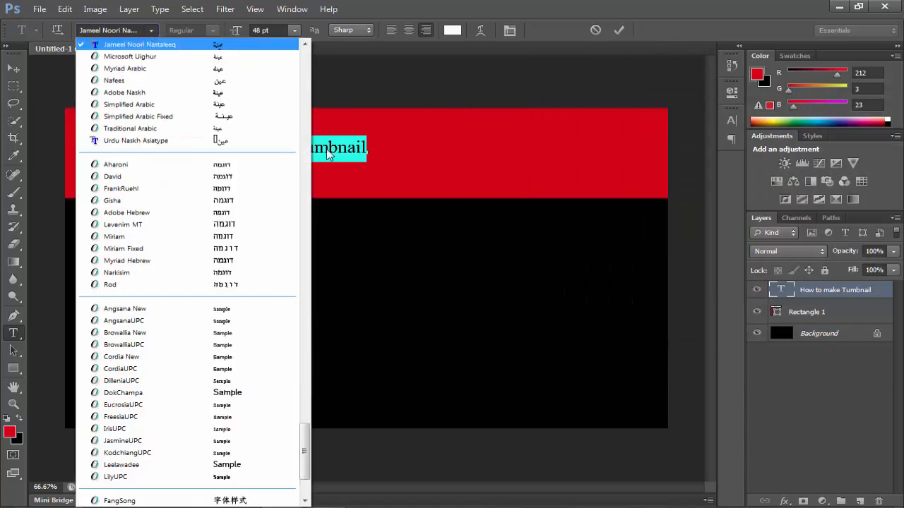
drag(305, 444, 304, 125)
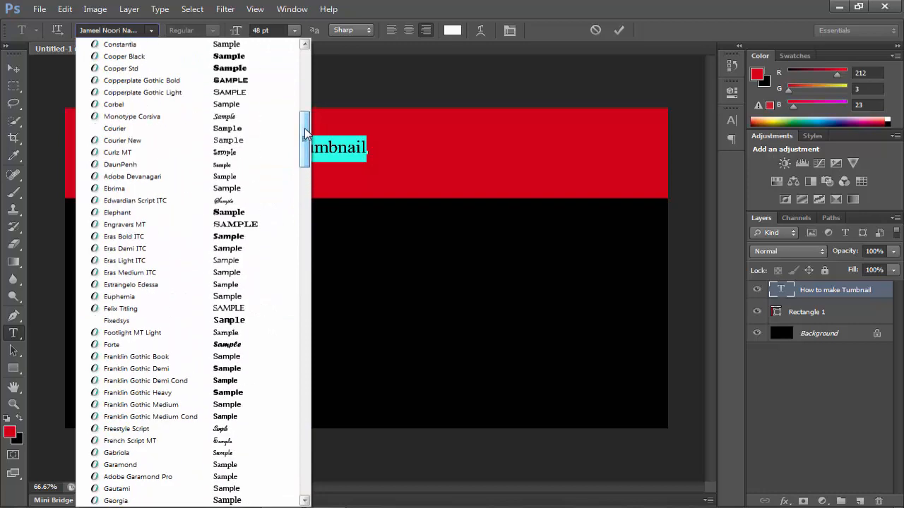
click(258, 212)
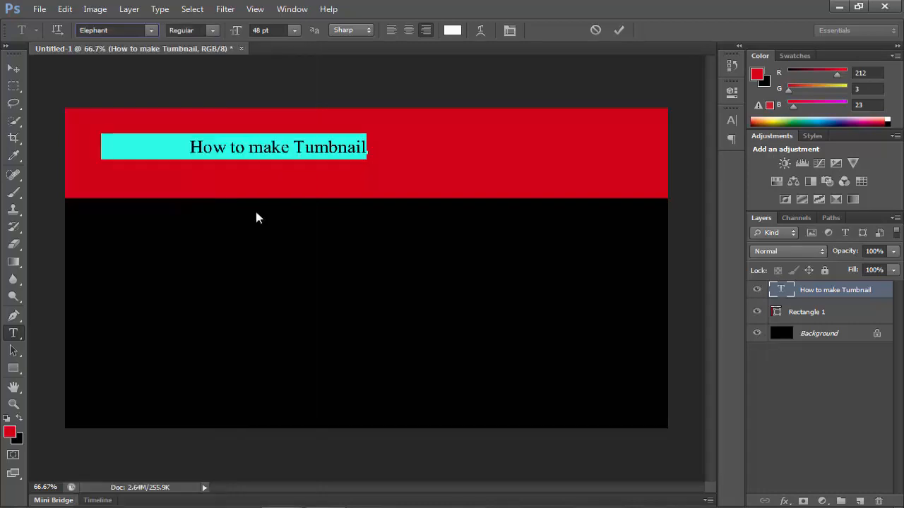
click(14, 68)
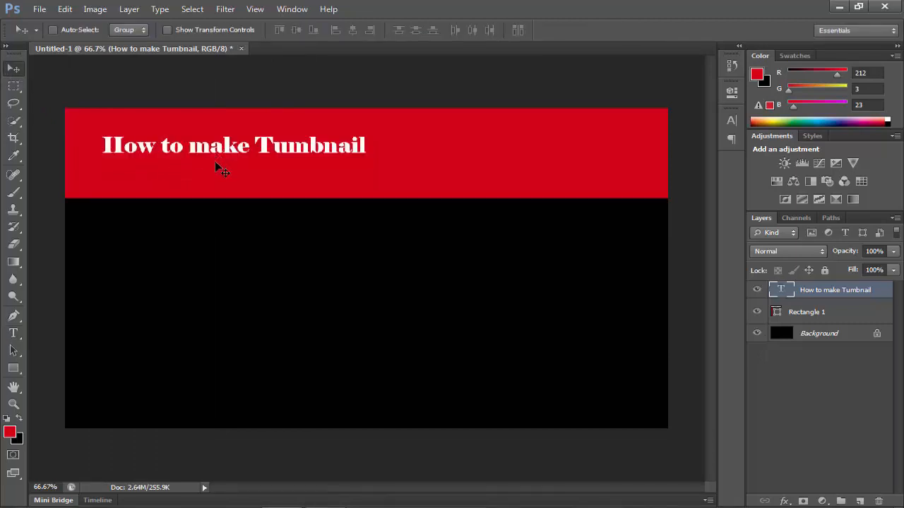
- Scale the title to about 216% so it nearly spans the red band, and place it centred along the band's upper edge
key(ctrl+t)
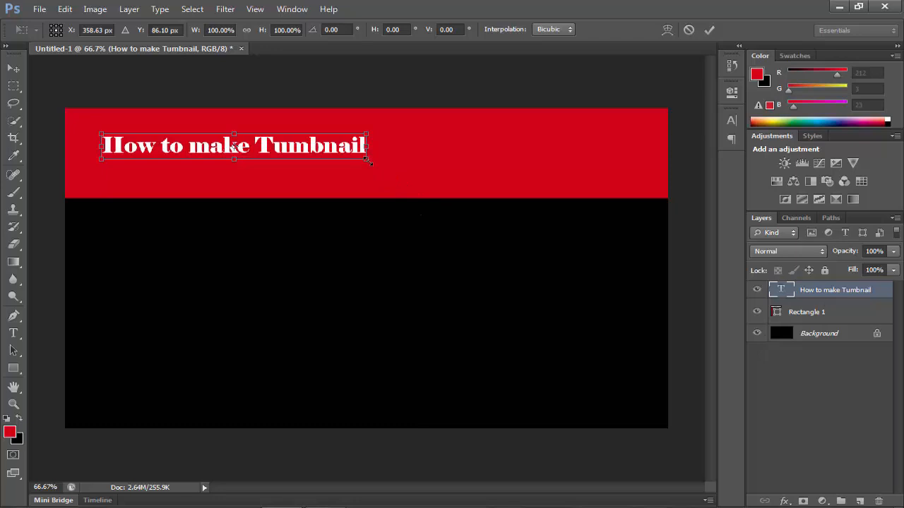
drag(367, 160, 505, 192)
drag(600, 207, 643, 211)
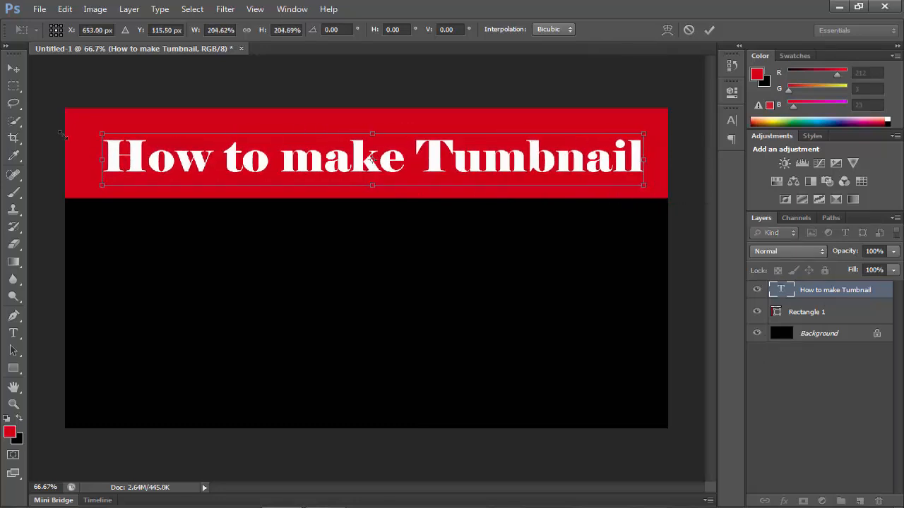
drag(102, 185, 72, 188)
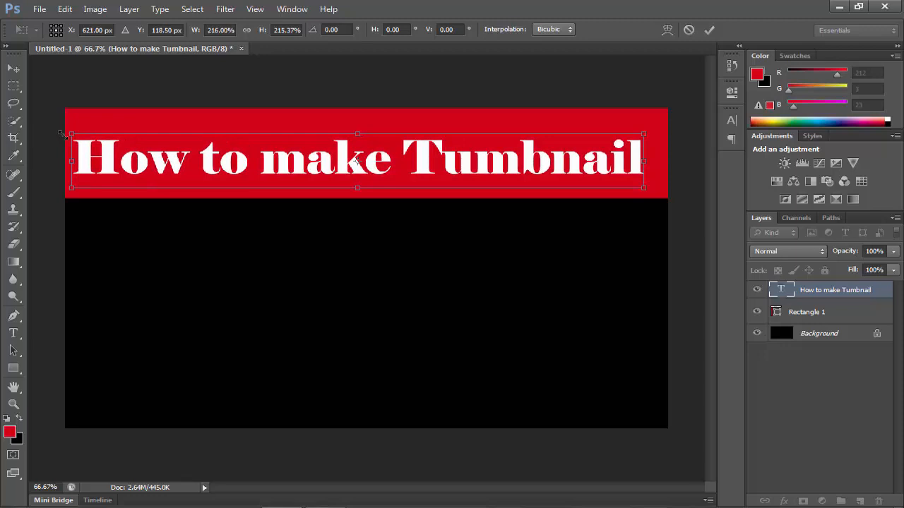
drag(356, 161, 365, 135)
key(v)
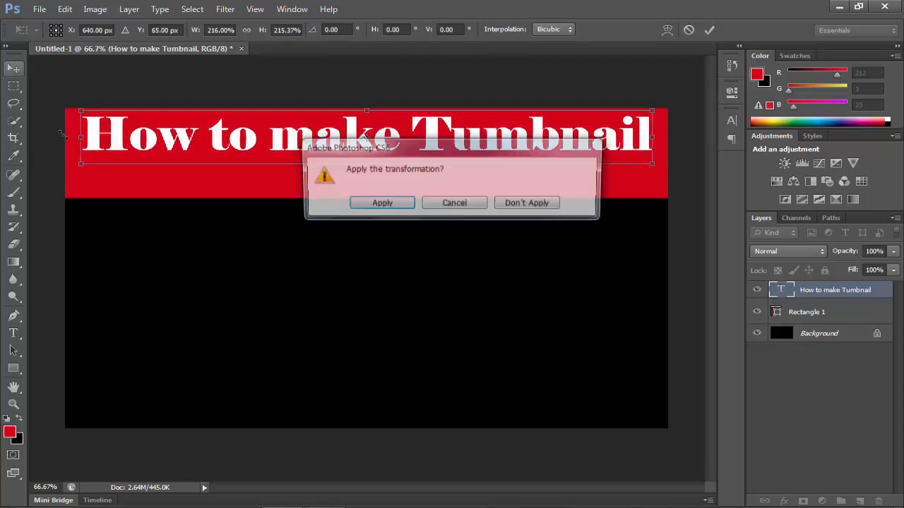
key(Return)
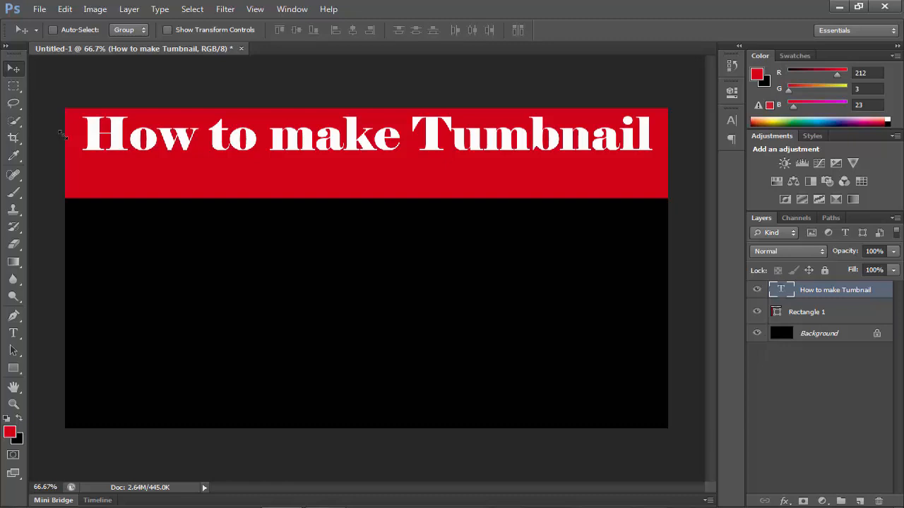
- Duplicate the title text layer and flip the copy vertically
key(ctrl+j)
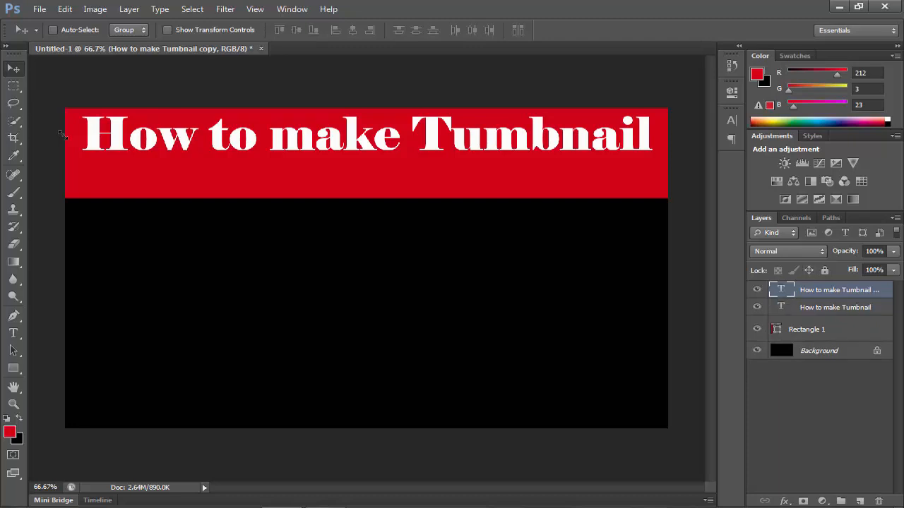
key(ctrl+t)
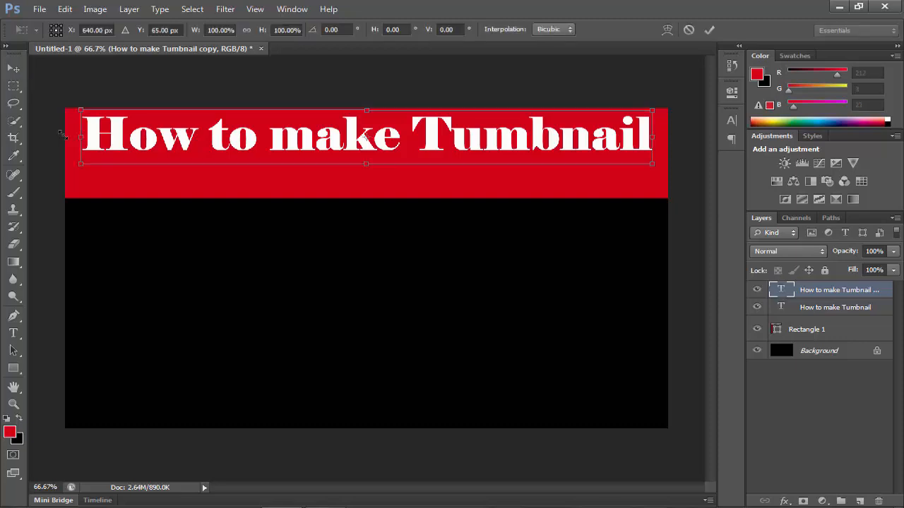
right_click(385, 141)
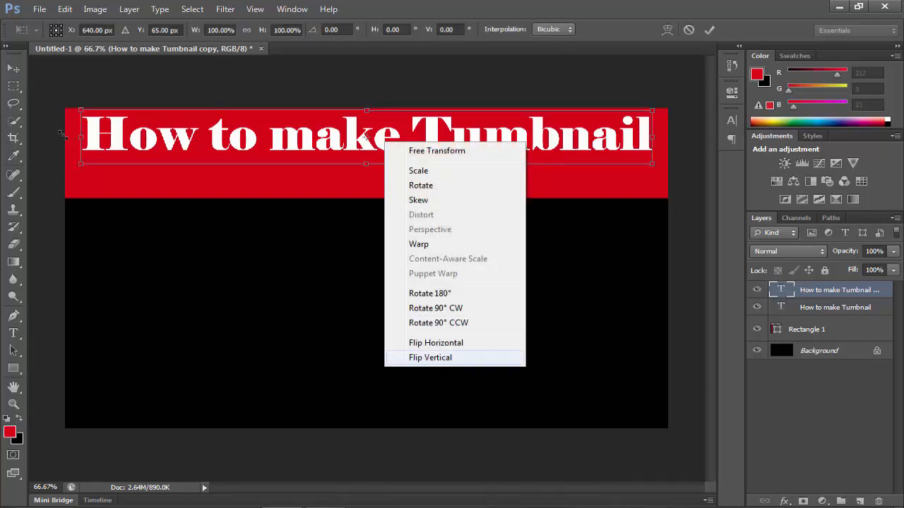
click(430, 357)
key(Return)
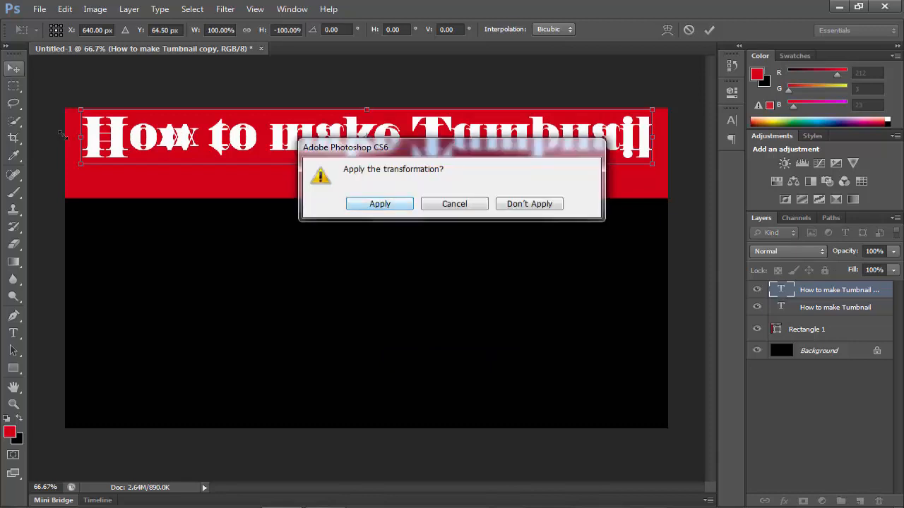
key(Return)
- Nudge the flipped title copy straight down so it sits as a mirror image directly beneath the original title
key(shift+Down)
key(shift+Down)
key(shift+Down)
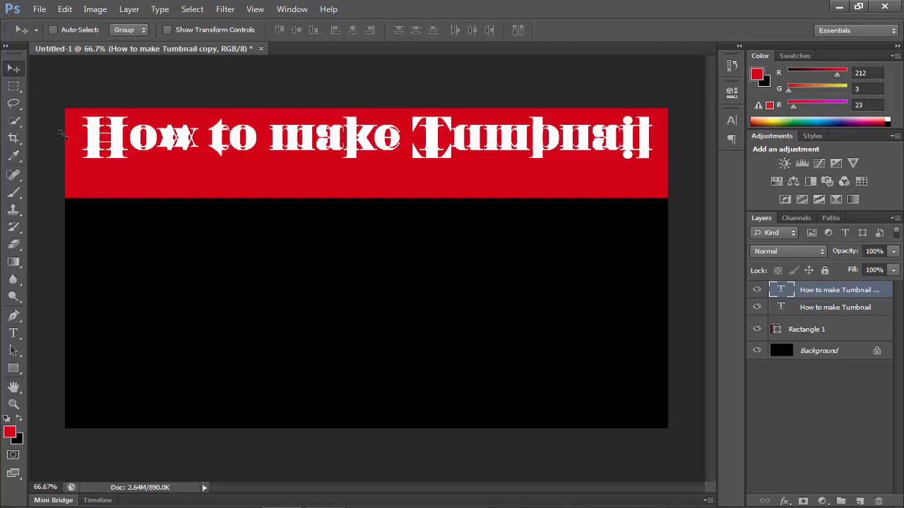
key(shift+Down)
key(shift+Down)
key(shift+Down)
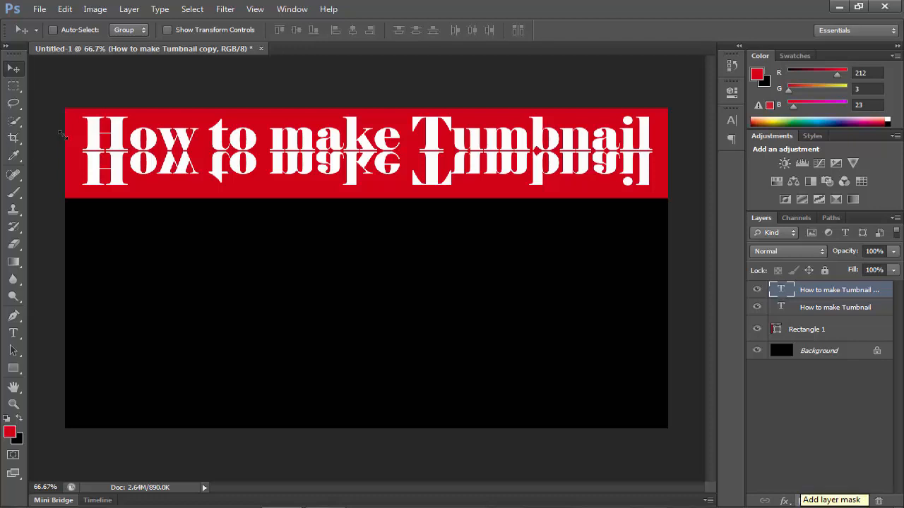
- Fade out the flipped title's lower part with a layer mask and white-to-black linear gradient, and reduce the layer's opacity
click(803, 501)
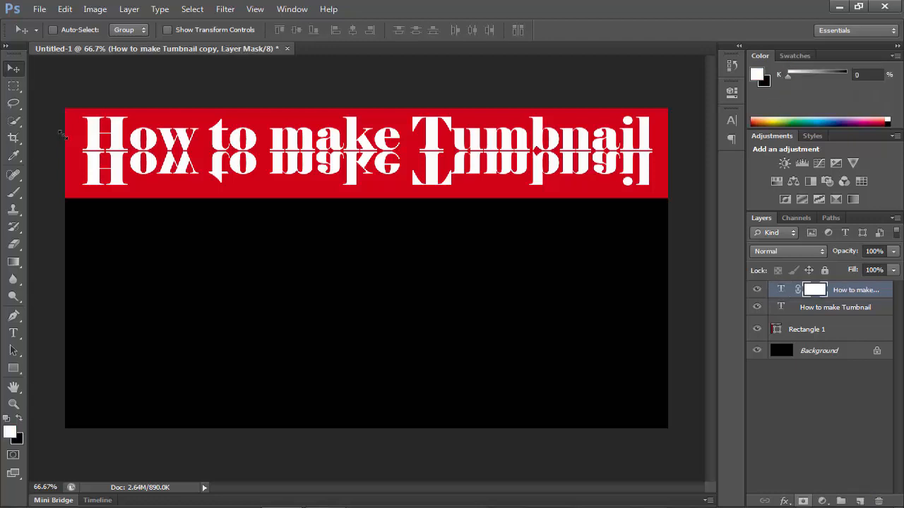
click(14, 262)
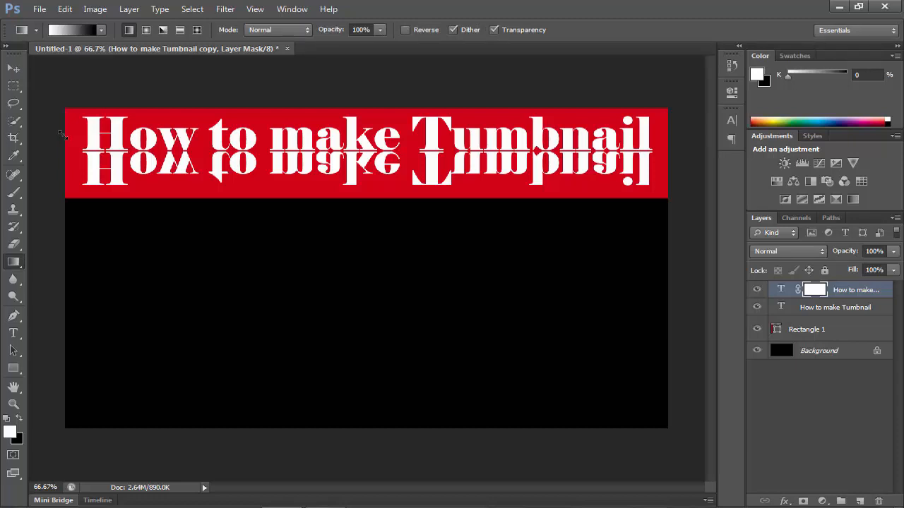
drag(350, 180, 350, 177)
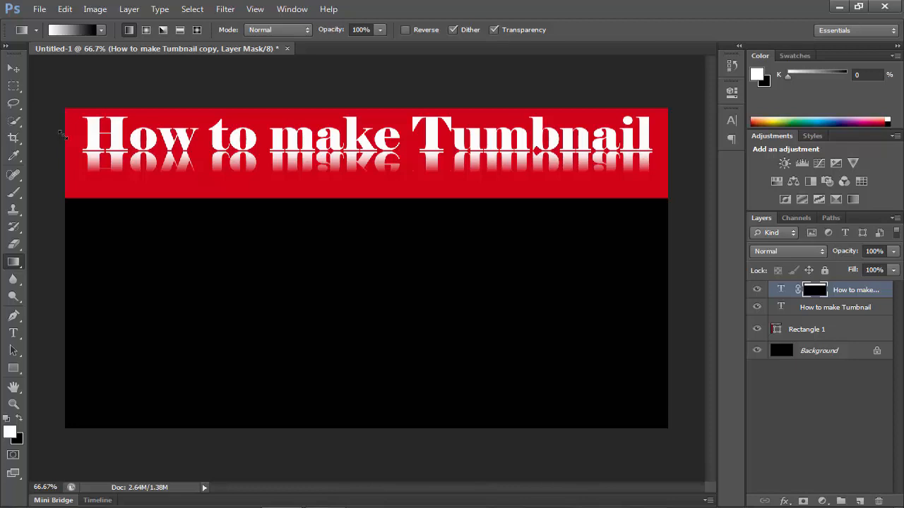
click(893, 251)
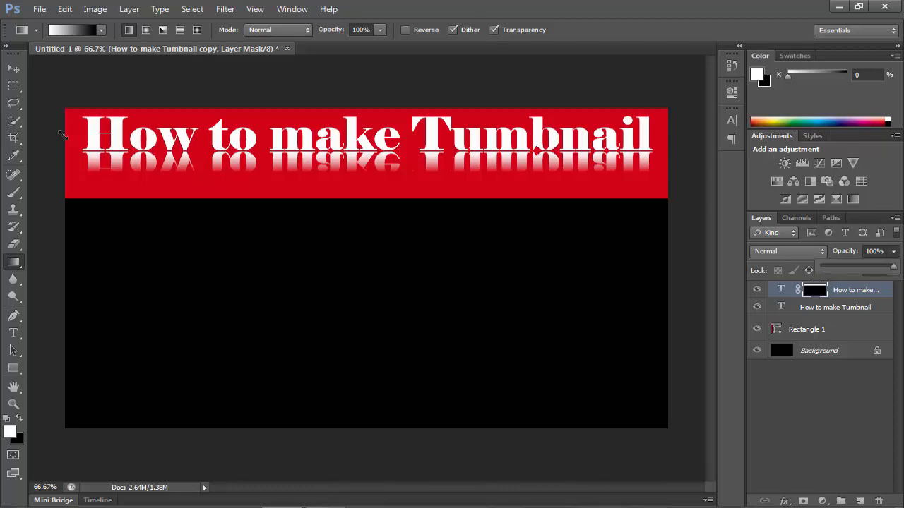
drag(894, 266, 848, 266)
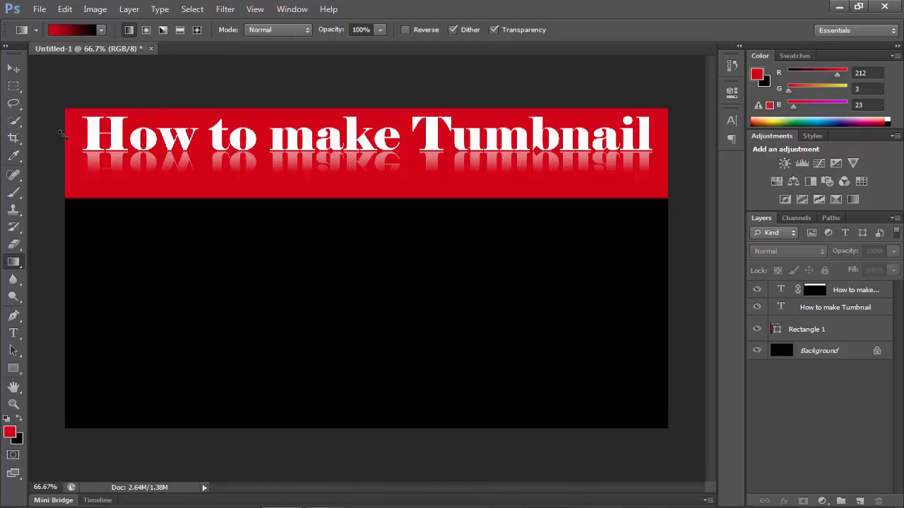
key(v)
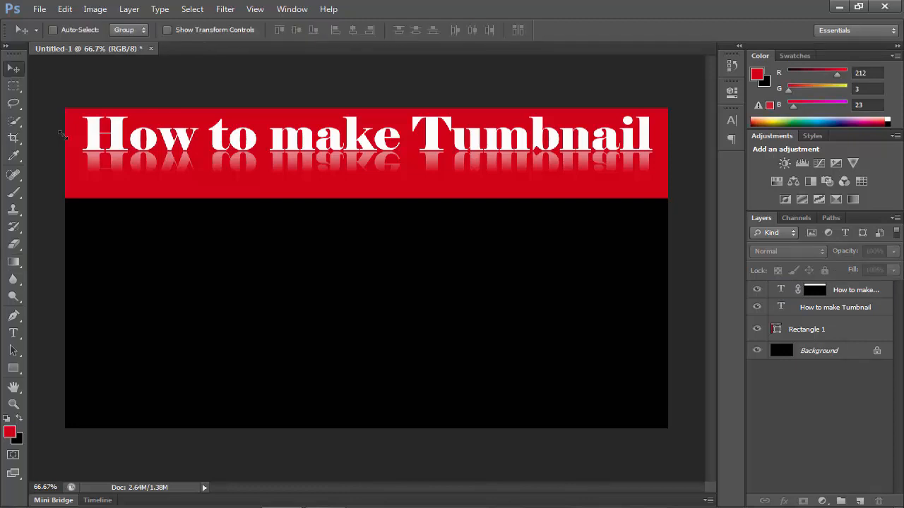
- Add the white text "Tumbnail" on the black area below the red band
key(t)
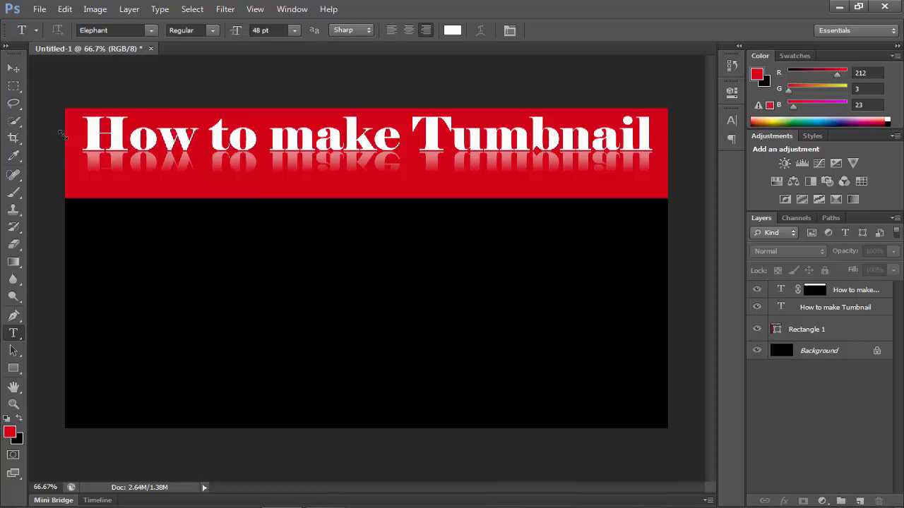
click(442, 262)
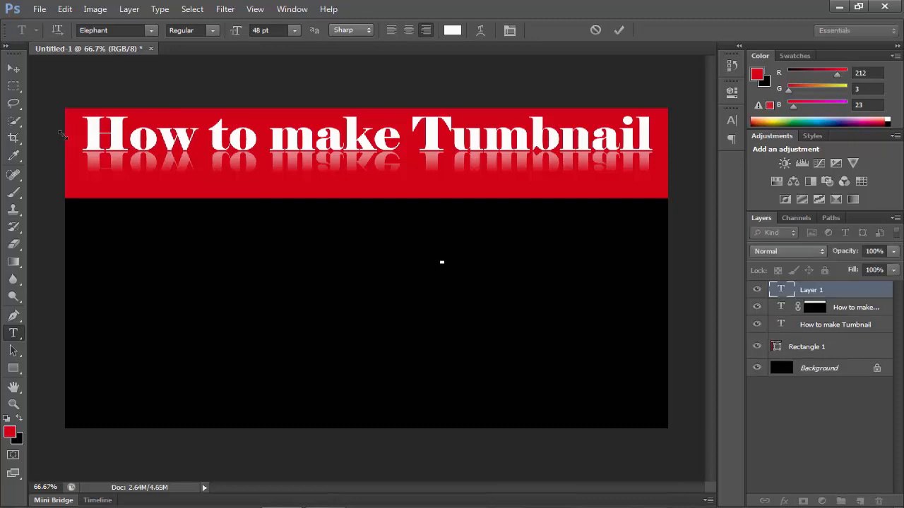
text(Tumbna)
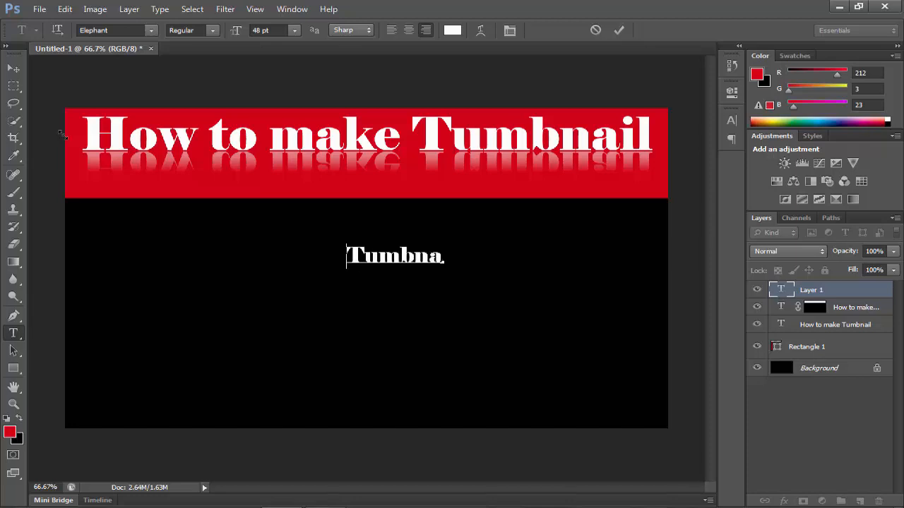
text(il)
key(ctrl+Return)
key(v)
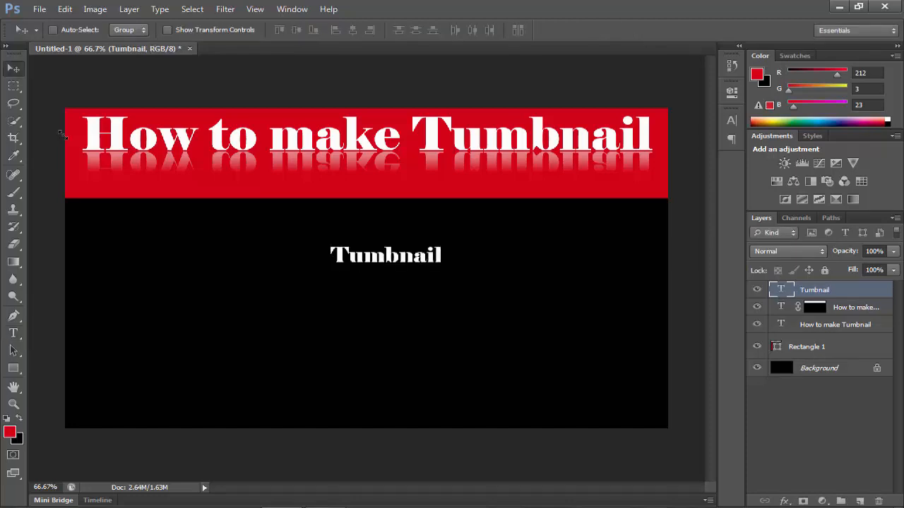
- Change the font of the "Tumbnail" text on the black area to Bauhaus 93
double_click(780, 289)
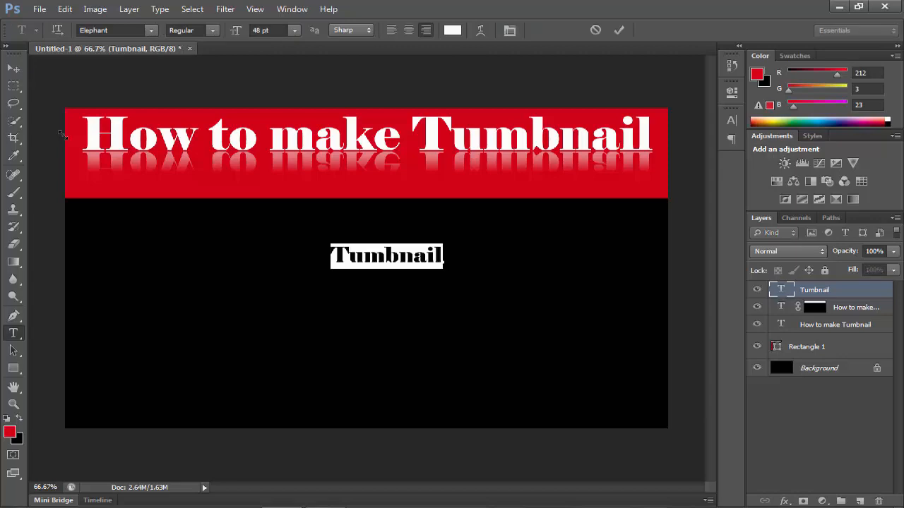
click(151, 31)
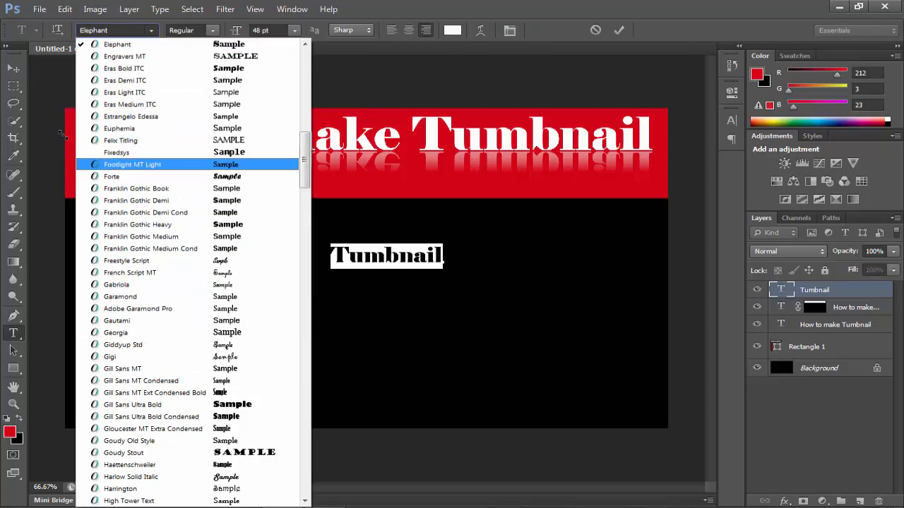
scroll(190, 152, up, 10)
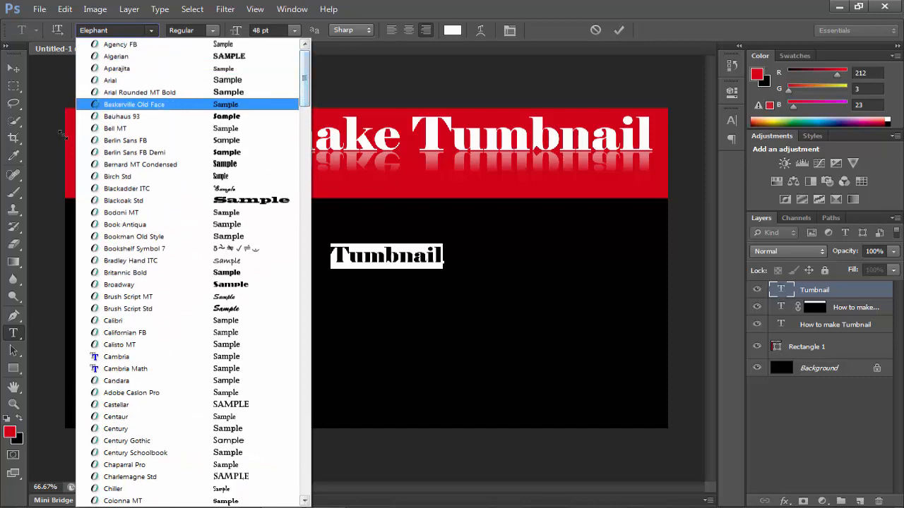
click(121, 116)
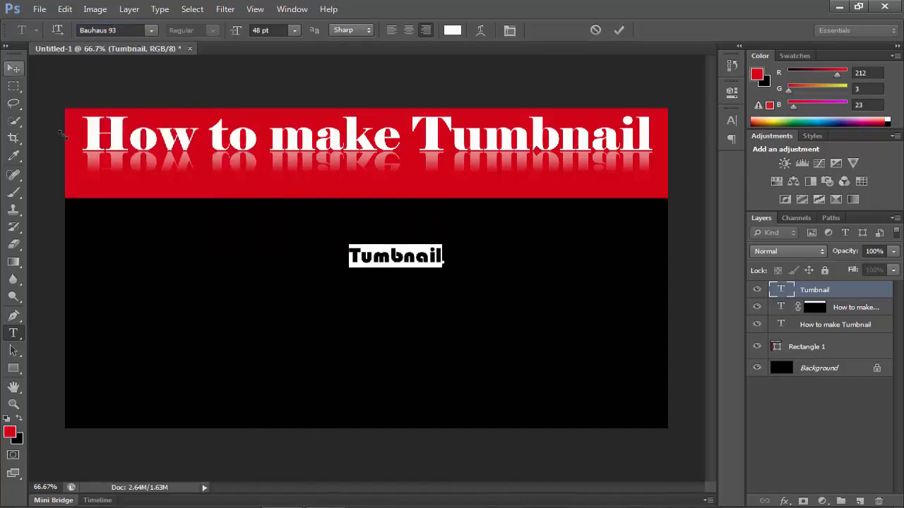
click(13, 68)
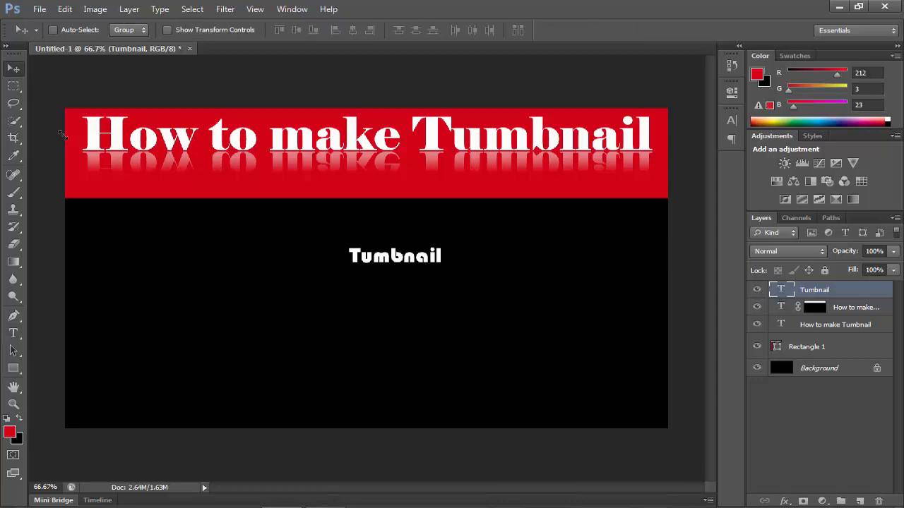
- Scale the "Tumbnail" text to about 327% and place it just below the red band, towards the canvas's right edge
key(ctrl+t)
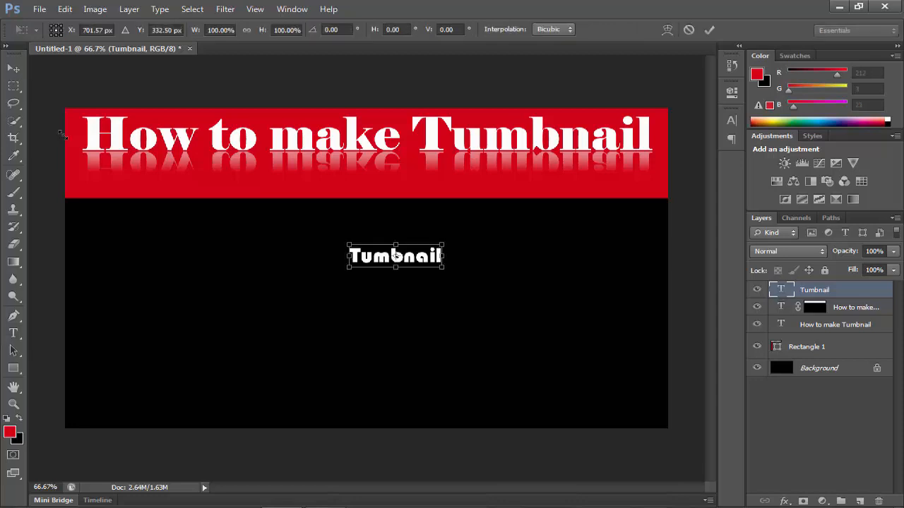
drag(443, 267, 641, 317)
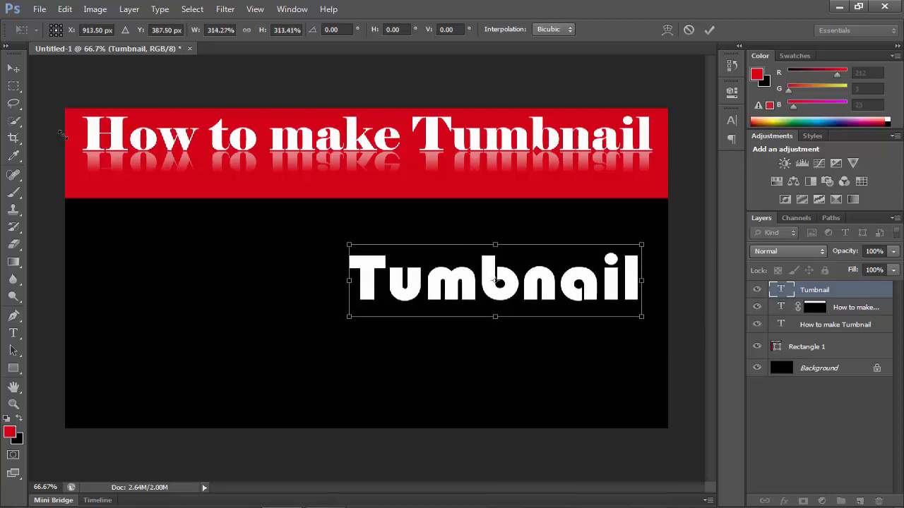
drag(553, 306, 551, 271)
drag(640, 282, 652, 287)
drag(547, 274, 537, 270)
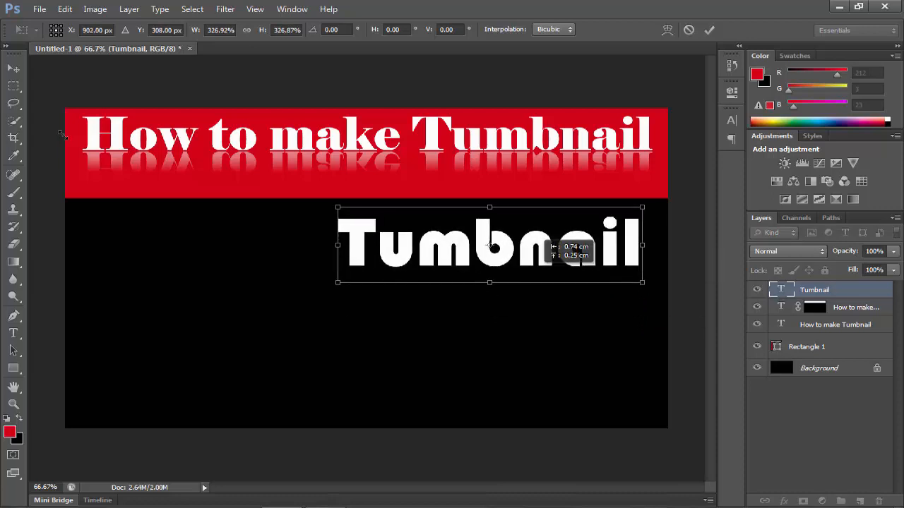
key(v)
key(Return)
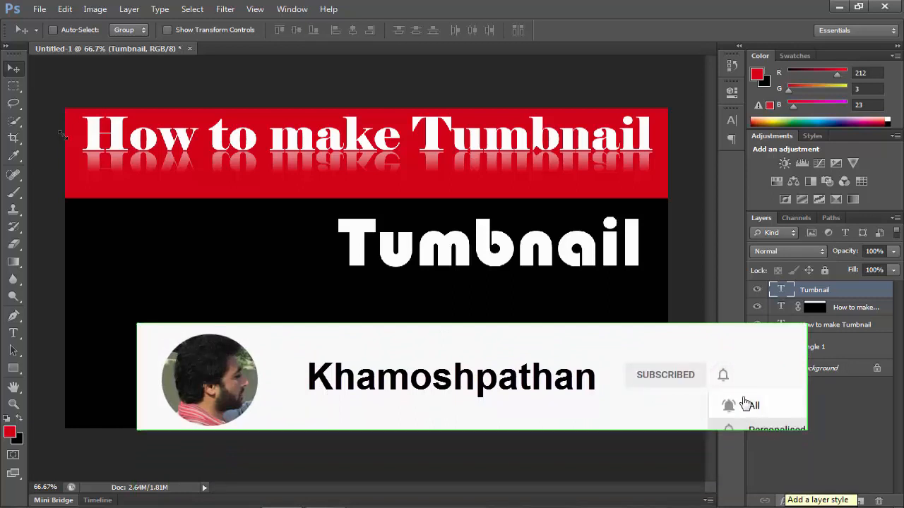
- Add a 3 px outside stroke in deep blue to the "Tumbnail" text layer
click(782, 500)
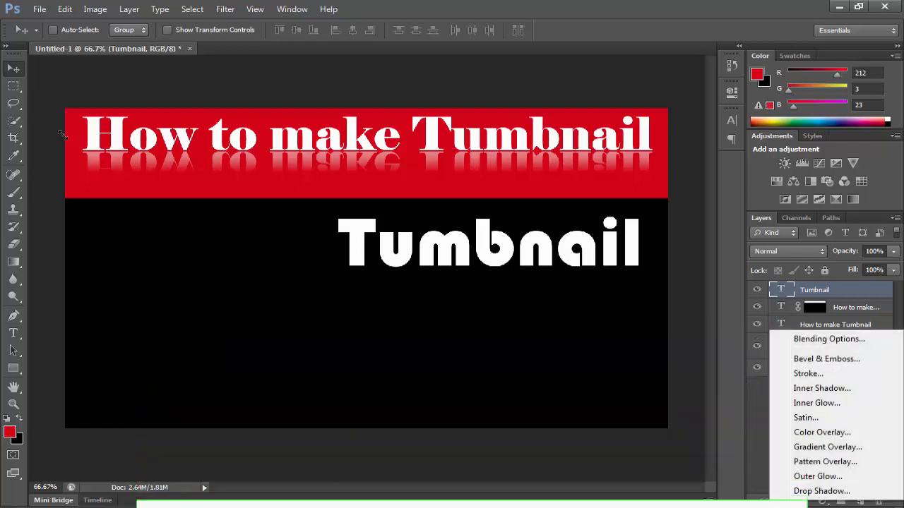
click(808, 374)
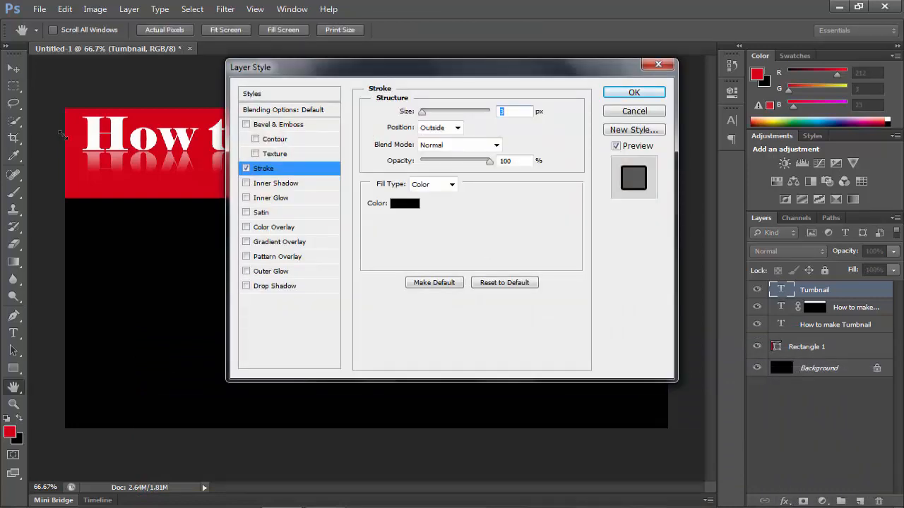
click(405, 203)
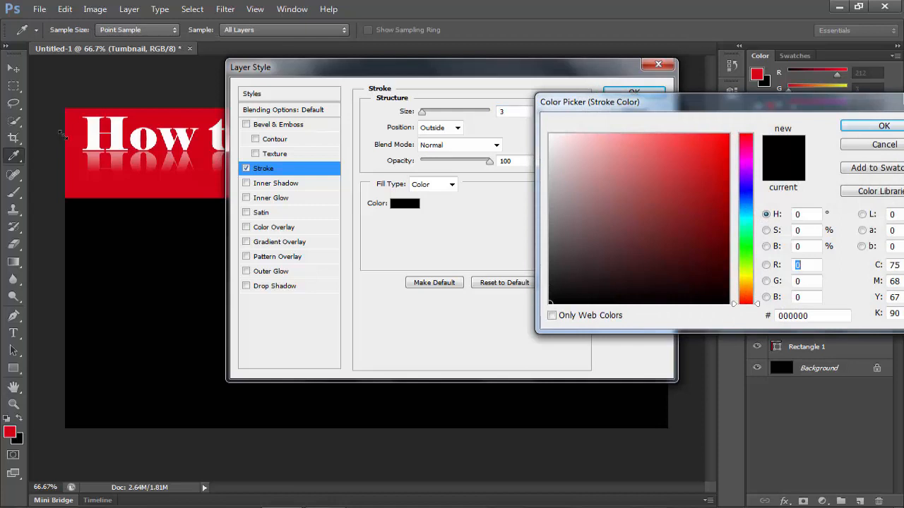
click(746, 190)
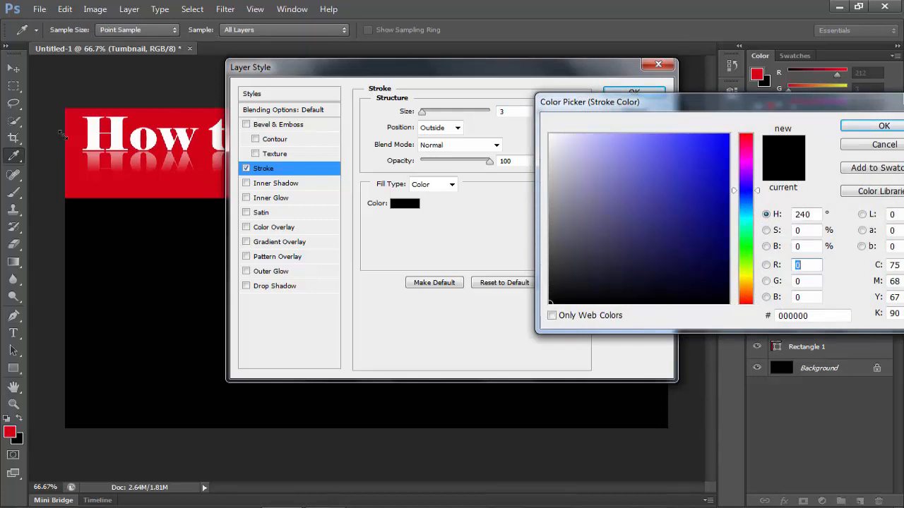
click(723, 171)
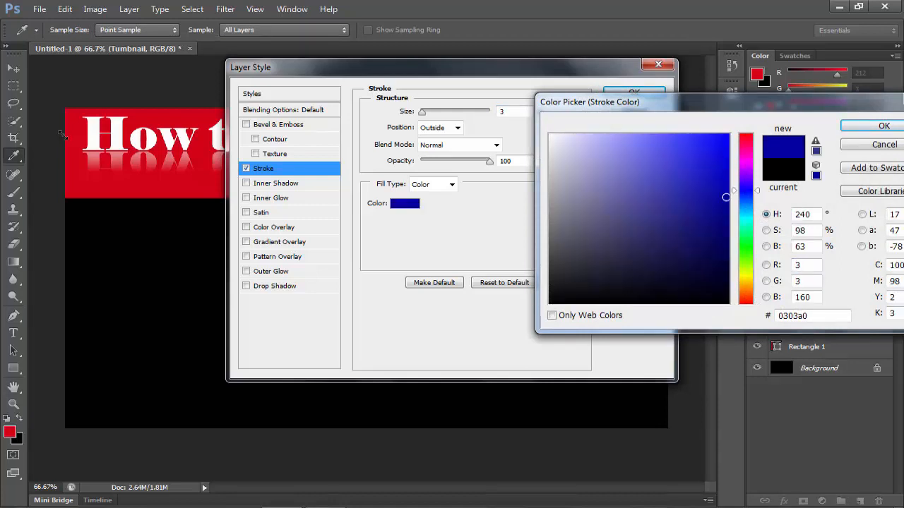
click(884, 125)
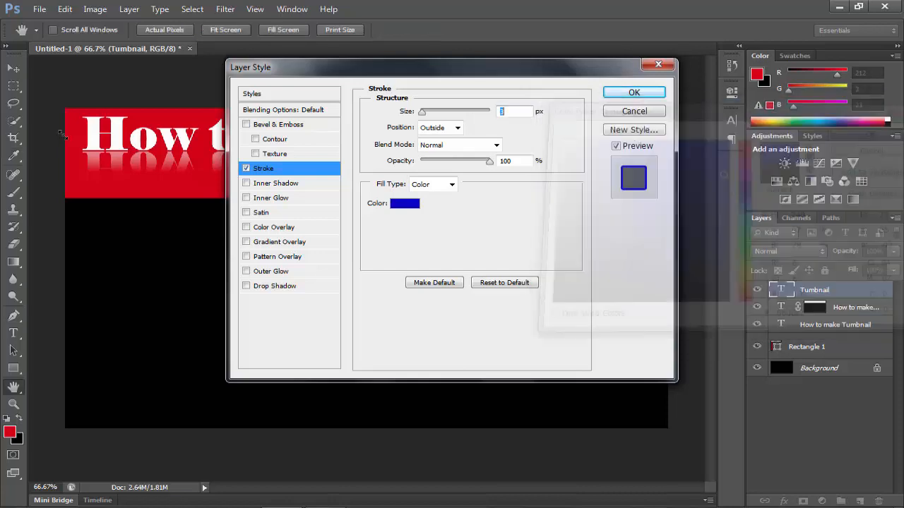
click(634, 93)
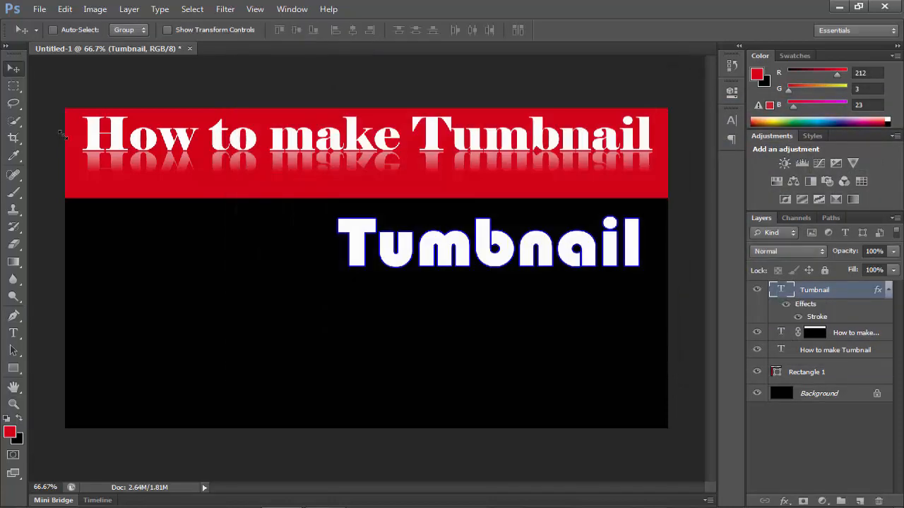
- Set the stroke size of the "Tumbnail" text layer on the black area to 4 px
double_click(840, 289)
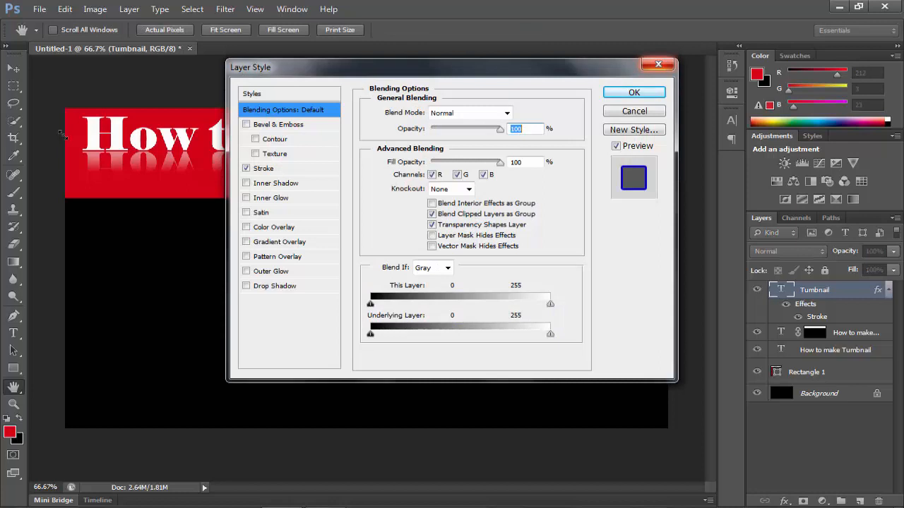
click(263, 168)
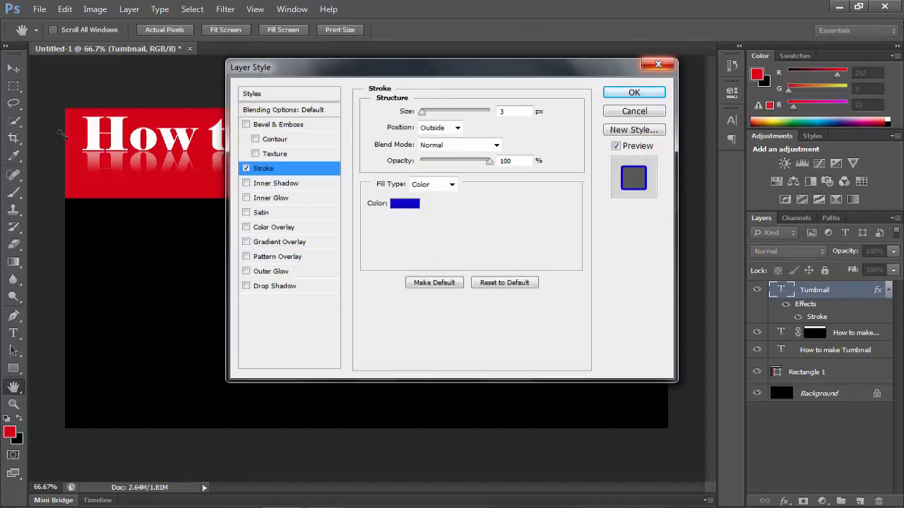
double_click(502, 112)
text(4)
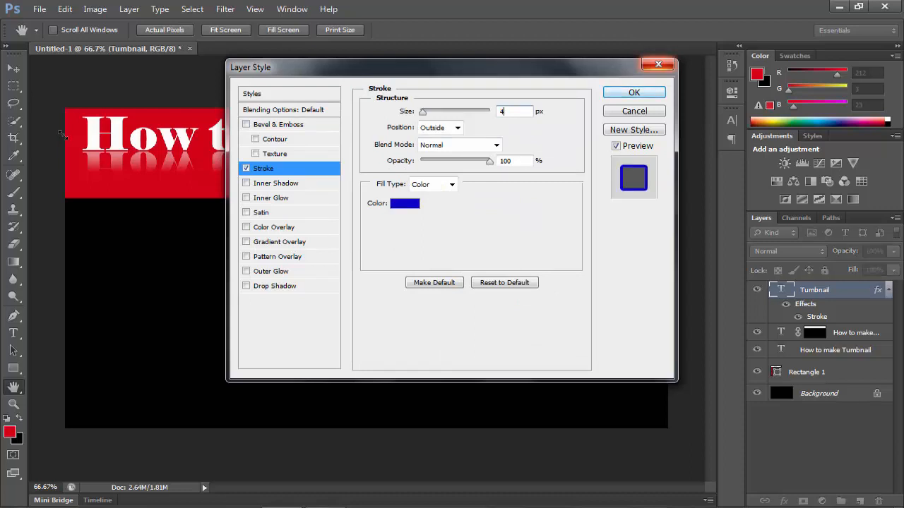
key(Return)
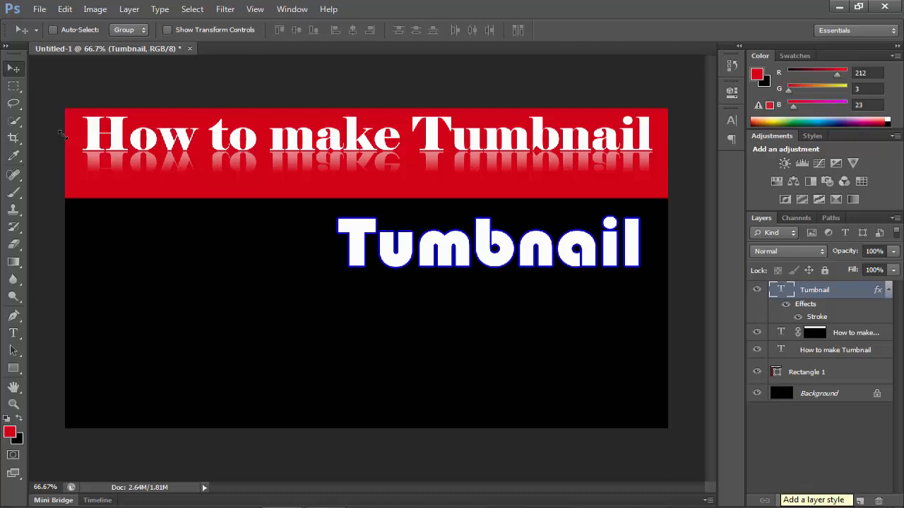
- Add an Outer Glow effect in deep blue (0606be) to the "Tumbnail" text layer
click(776, 500)
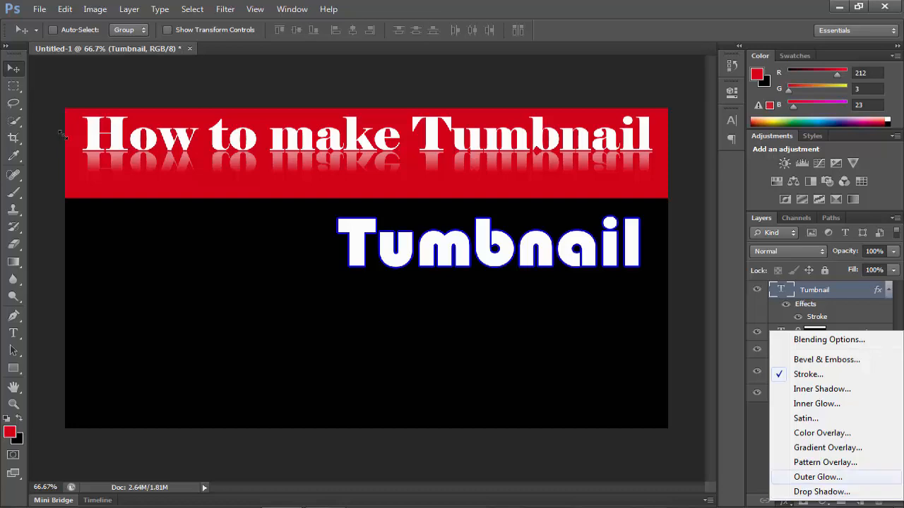
click(817, 476)
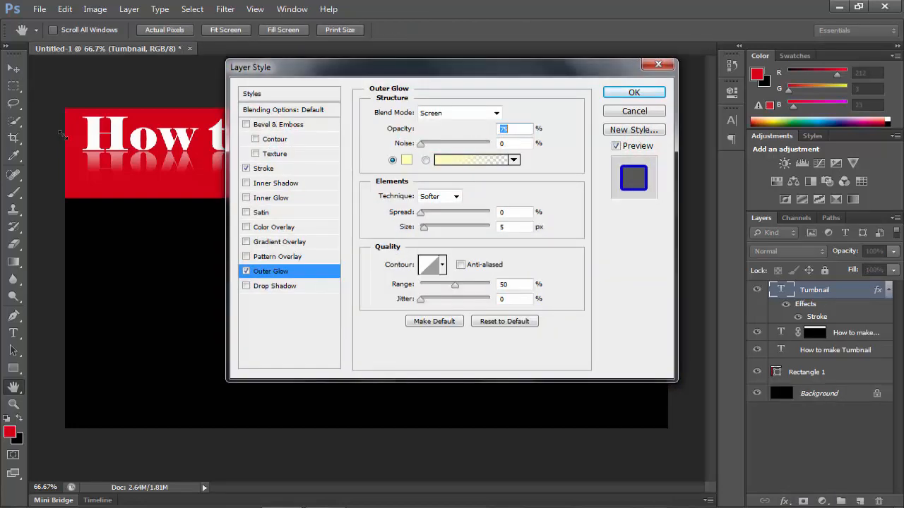
click(406, 159)
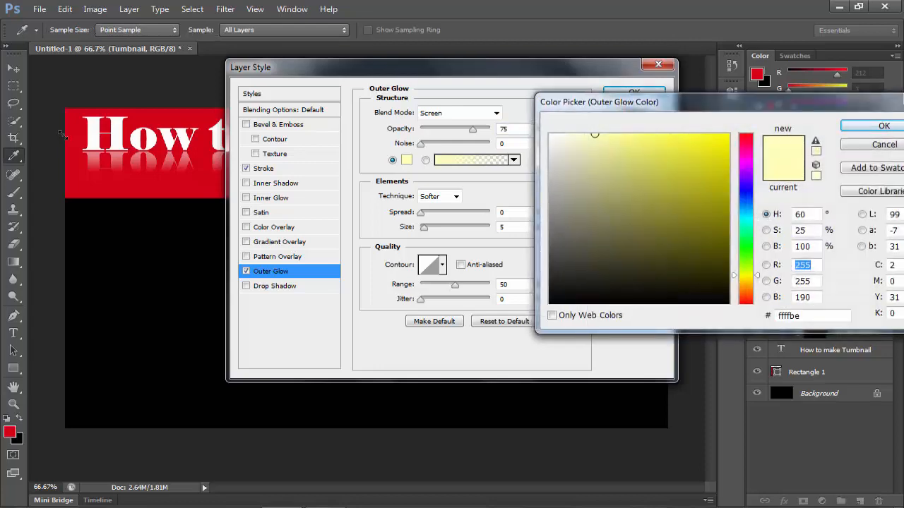
click(745, 191)
click(723, 177)
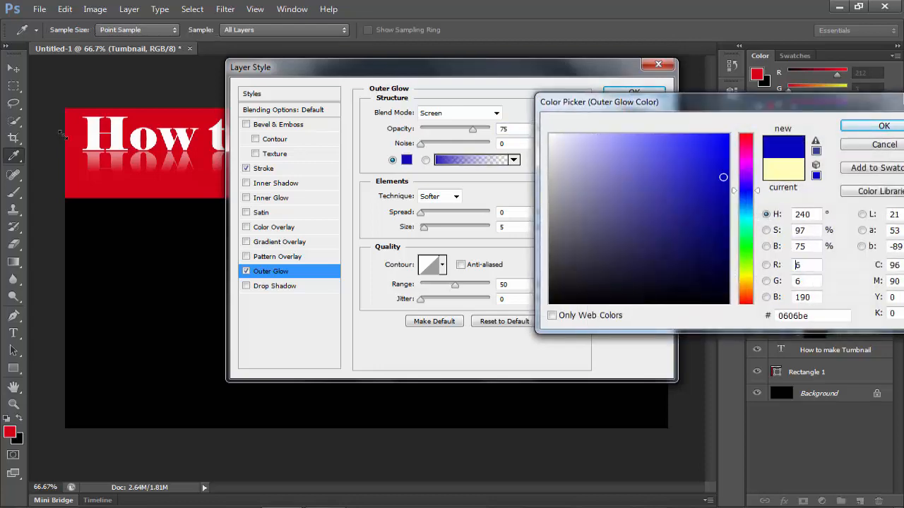
click(884, 125)
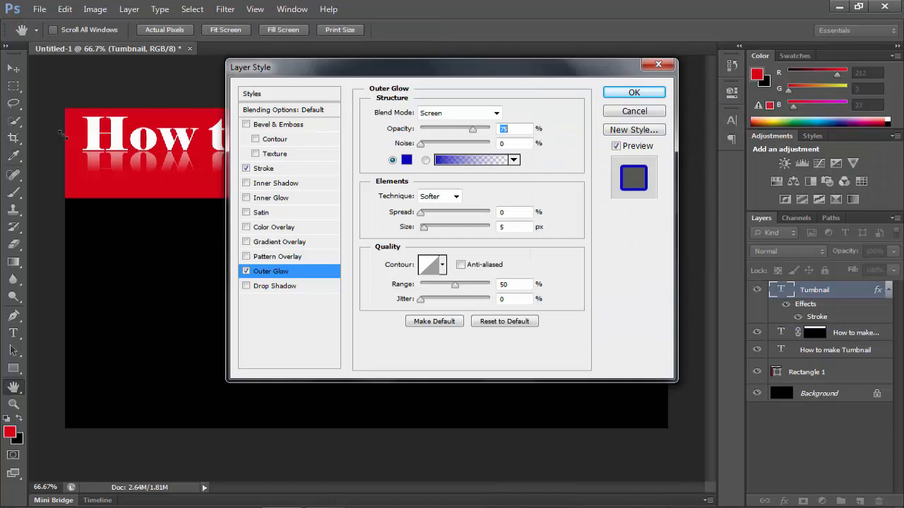
- Set the outer glow's opacity to 80%, spread to 7% and size to 51 px, and apply the layer style
drag(444, 67, 252, 106)
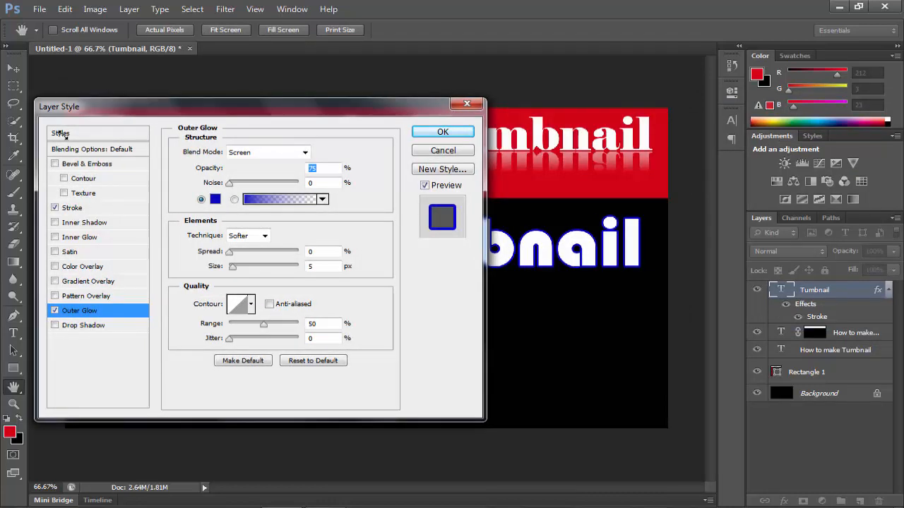
mouse_move(233, 266)
mouse_down()
mouse_move(247, 266)
mouse_move(234, 252)
mouse_up()
drag(281, 168, 284, 168)
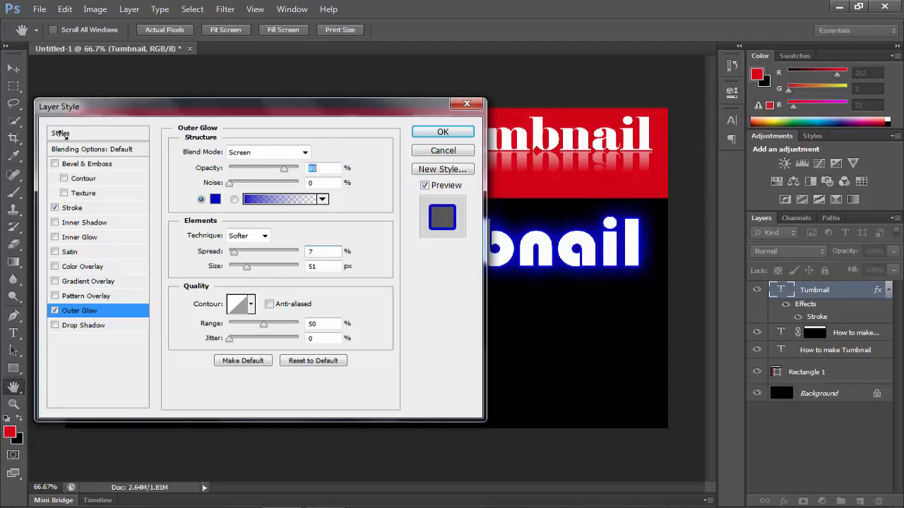
drag(153, 108, 61, 131)
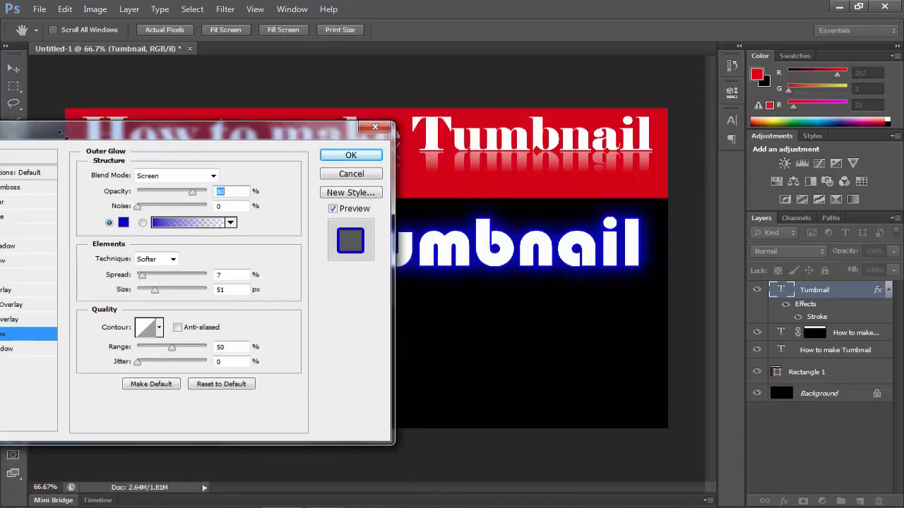
key(Return)
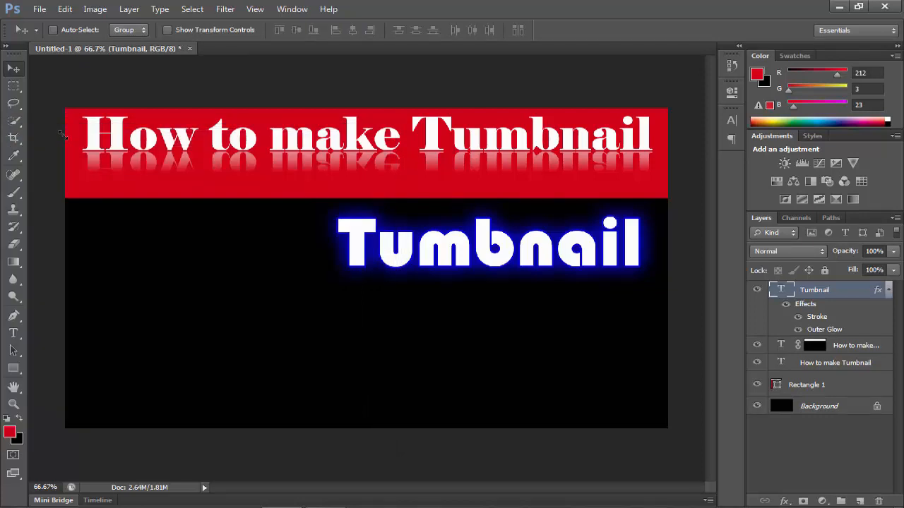
- Start a new line of text on the black area below the blue-glowing text
key(t)
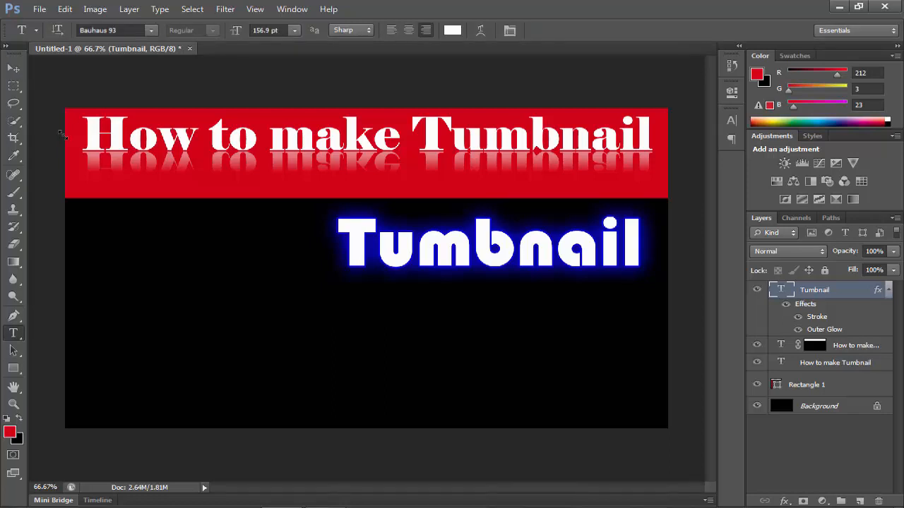
click(562, 331)
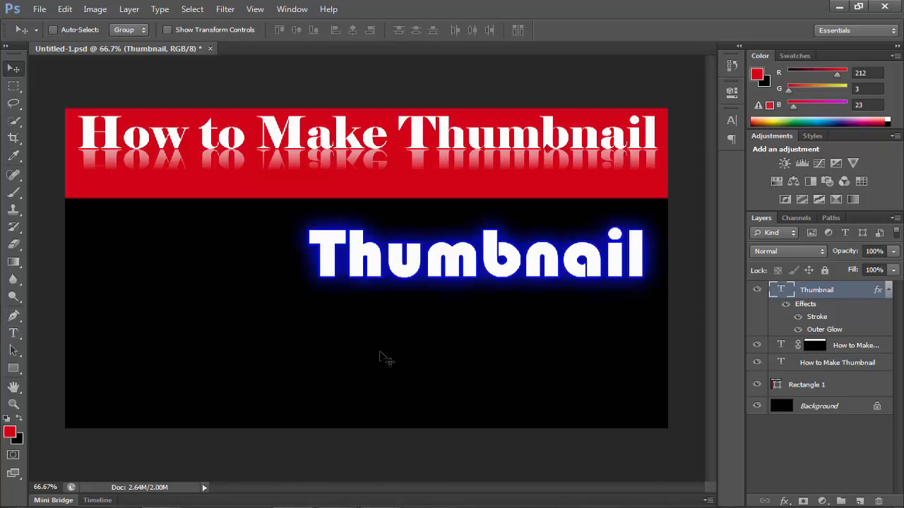
click(14, 333)
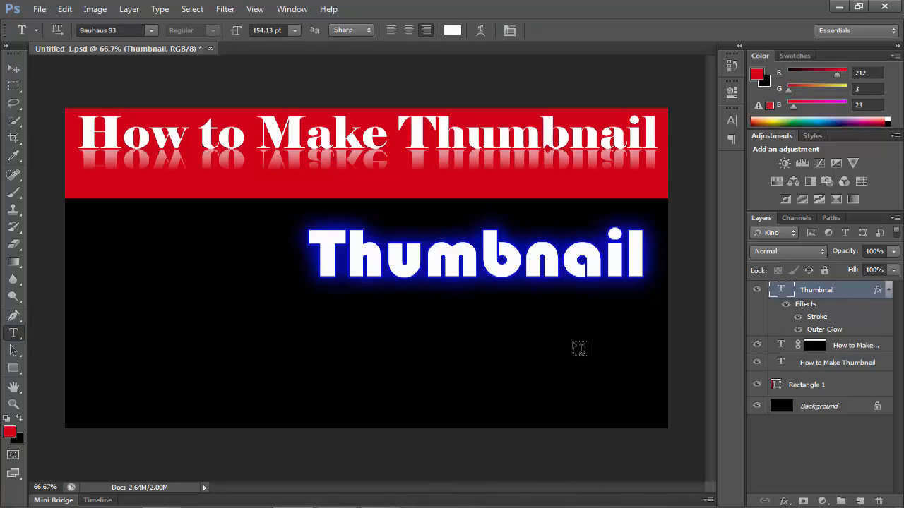
click(573, 345)
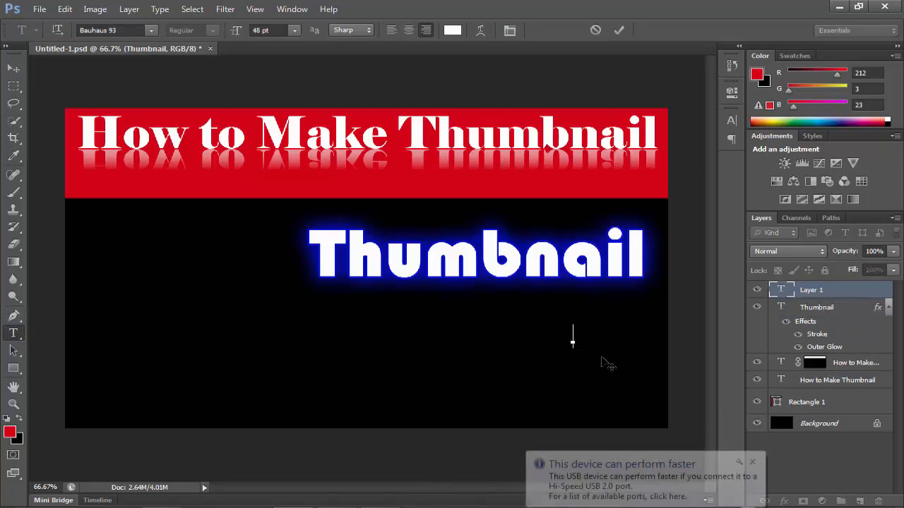
- Dismiss the USB device notification, keep the current Windows color scheme without showing that message again, and return to Photoshop
click(753, 461)
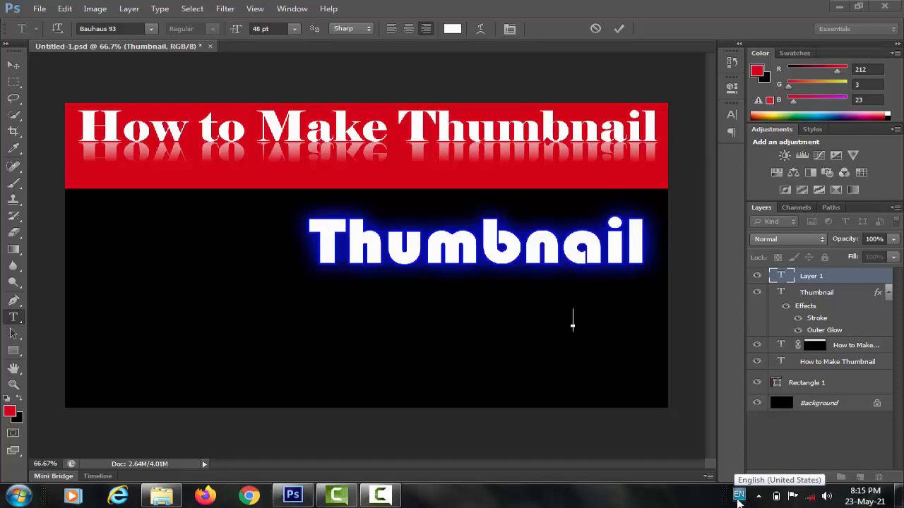
click(838, 7)
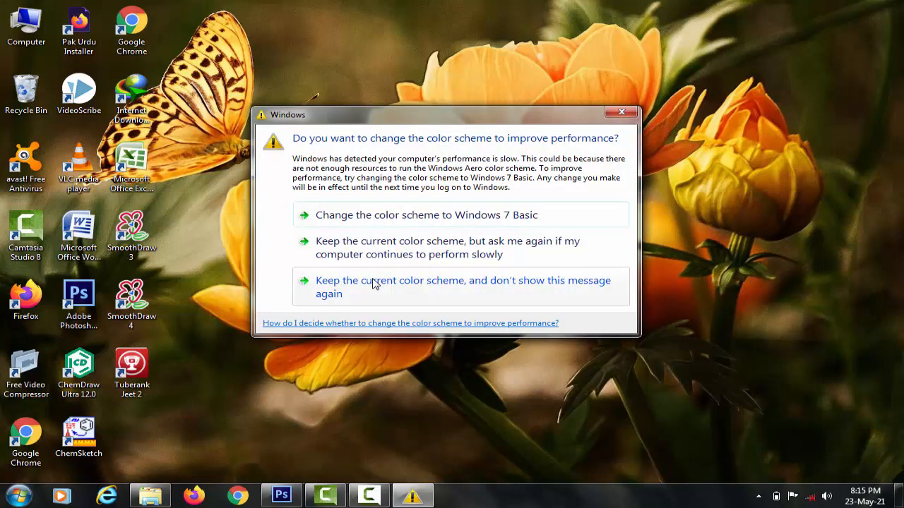
click(374, 283)
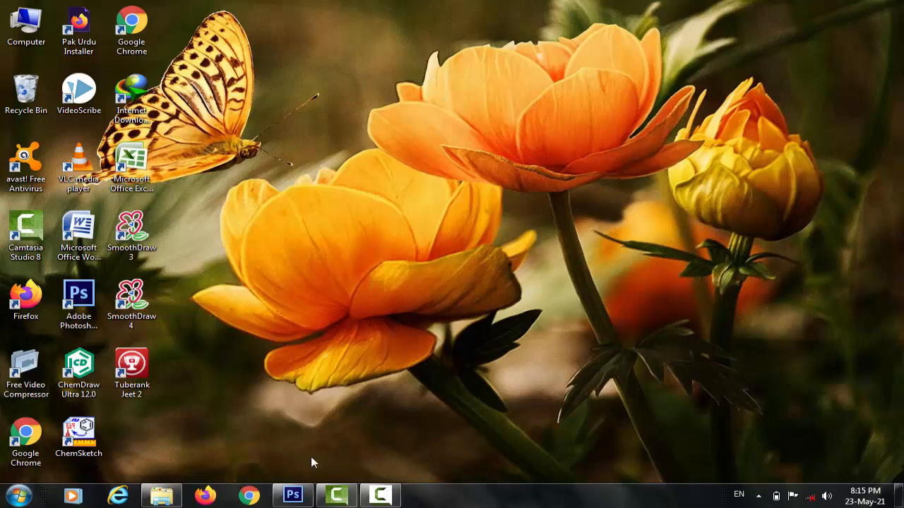
click(297, 496)
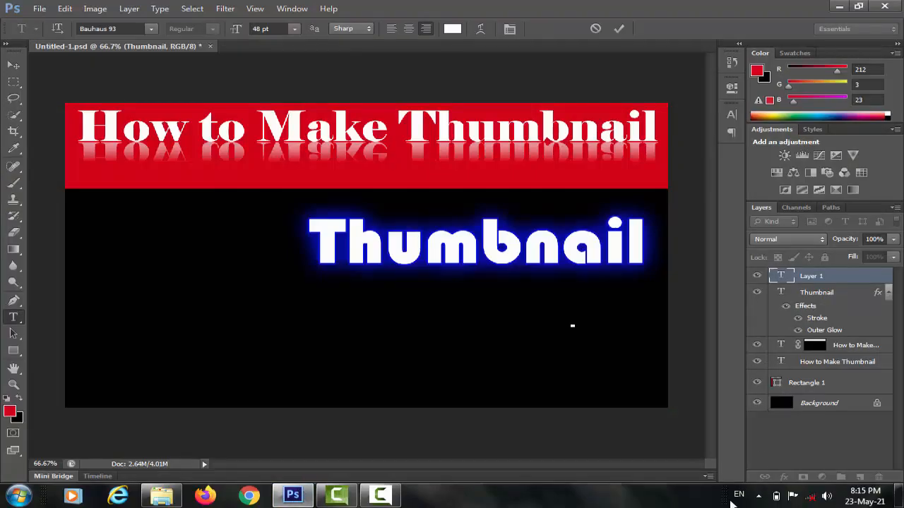
- Switch the keyboard input language to Urdu and enter "کیسے بنایا جاتا ہے؟" as the new text
click(740, 495)
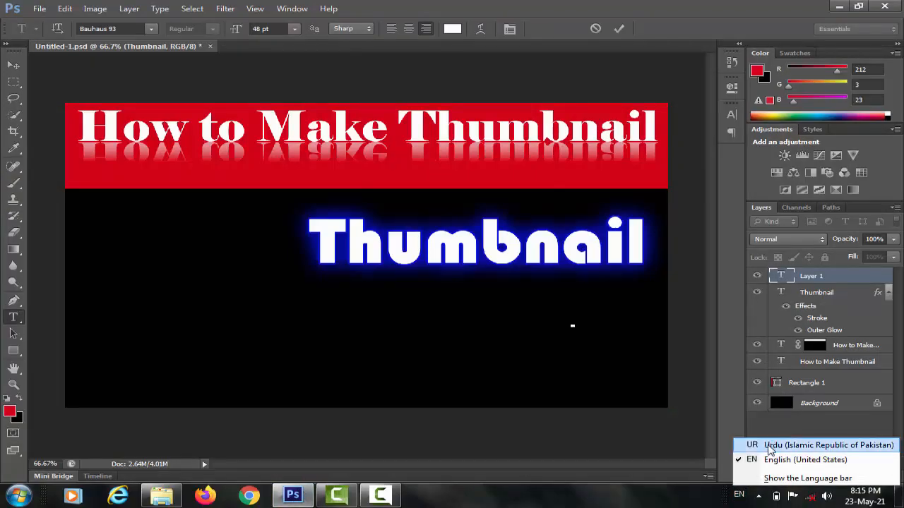
click(768, 445)
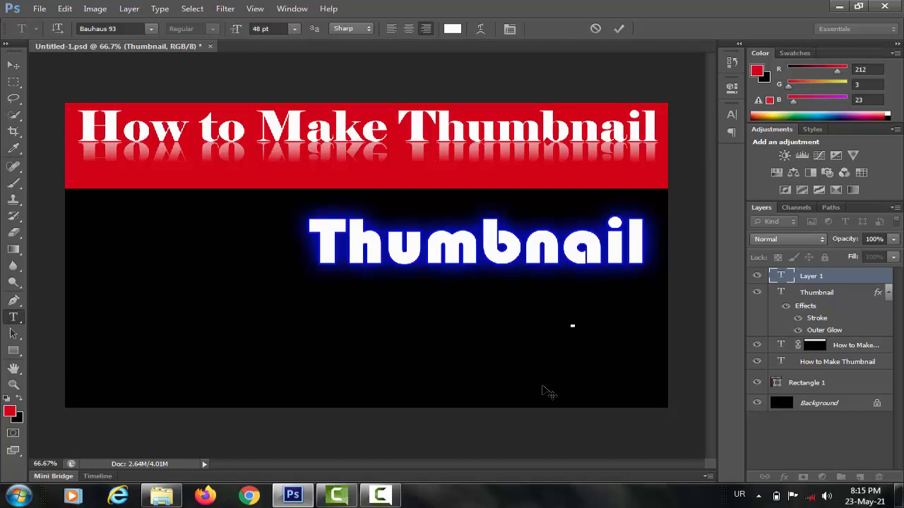
text(کیسے بنایا جاتا ہے؟)
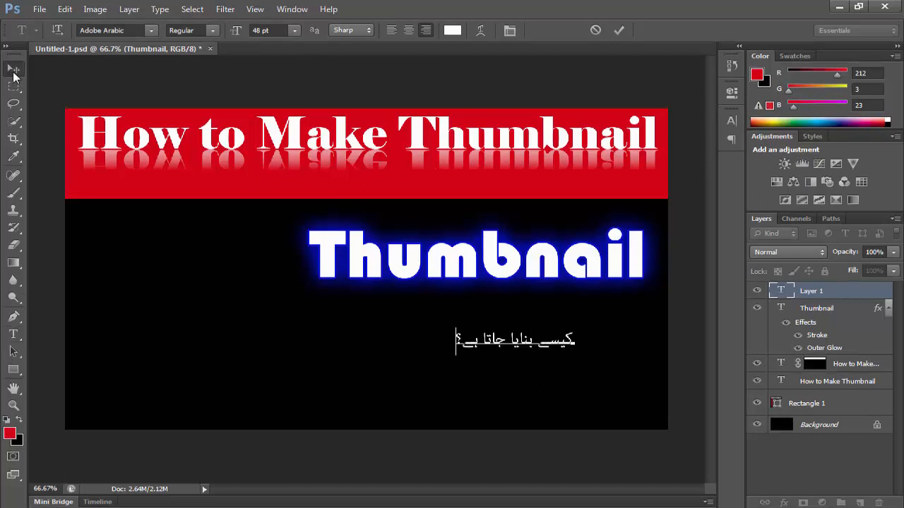
click(13, 69)
- Scale the Urdu text to about 245% and place it centred at about X 897, Y 551.5 px below "Thumbnail"
key(ctrl+t)
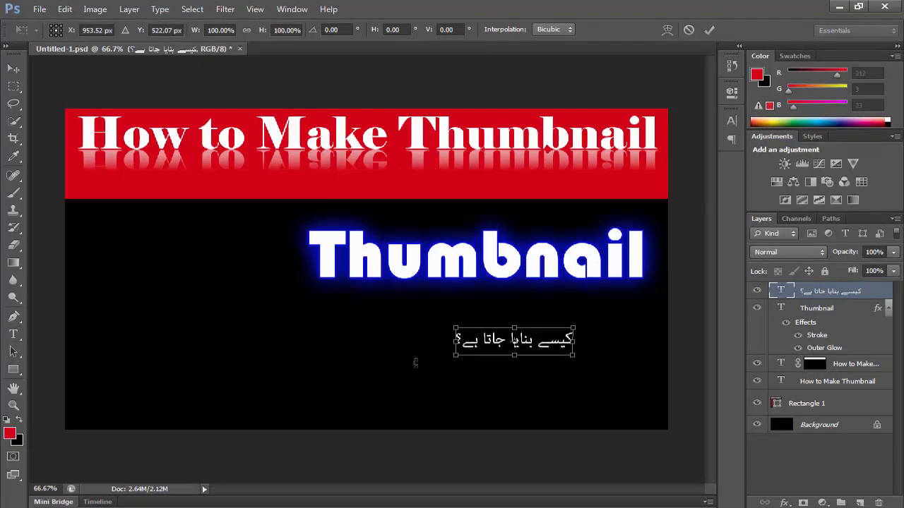
drag(453, 357, 285, 396)
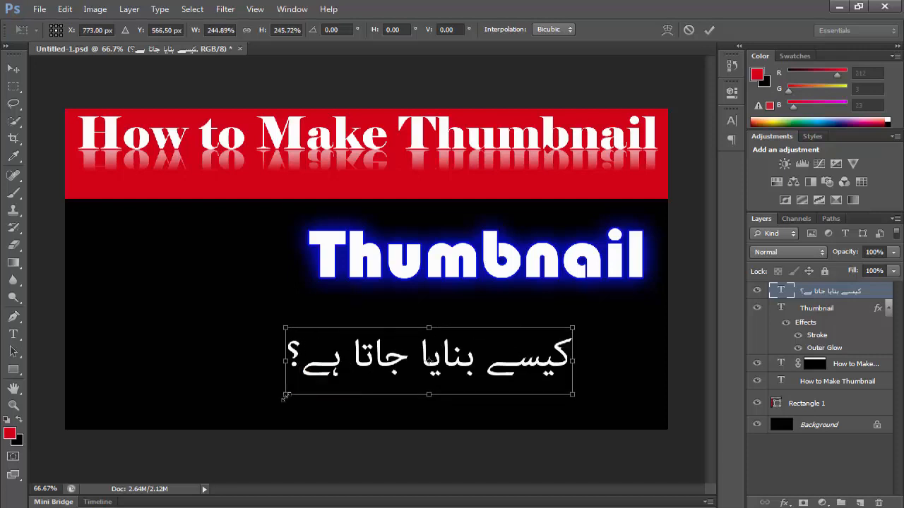
drag(489, 370, 547, 364)
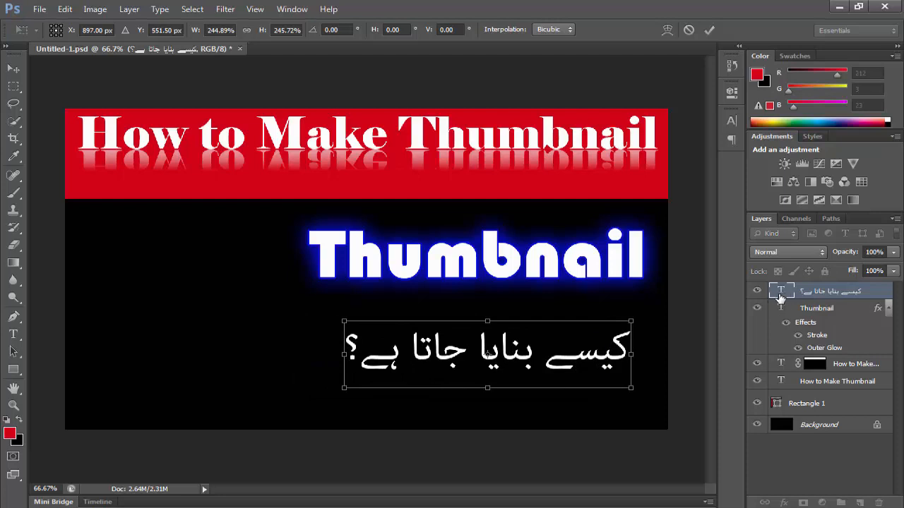
click(17, 73)
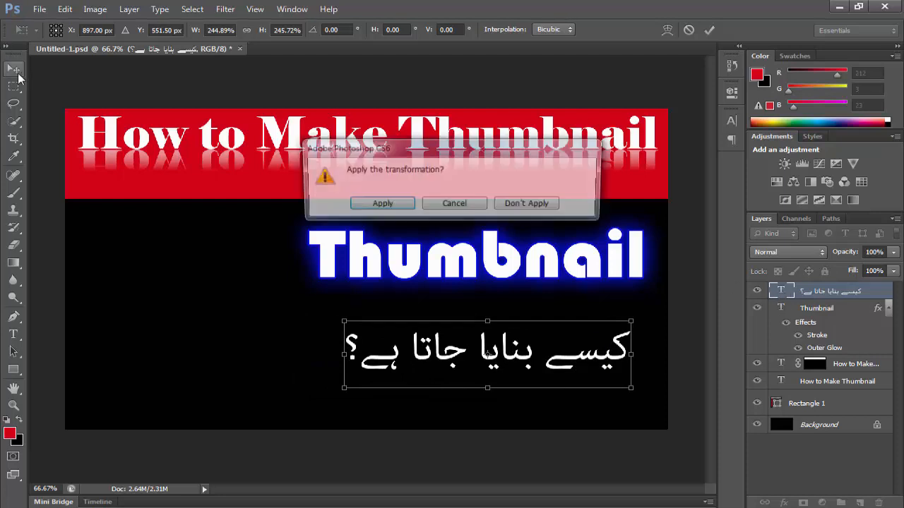
click(380, 204)
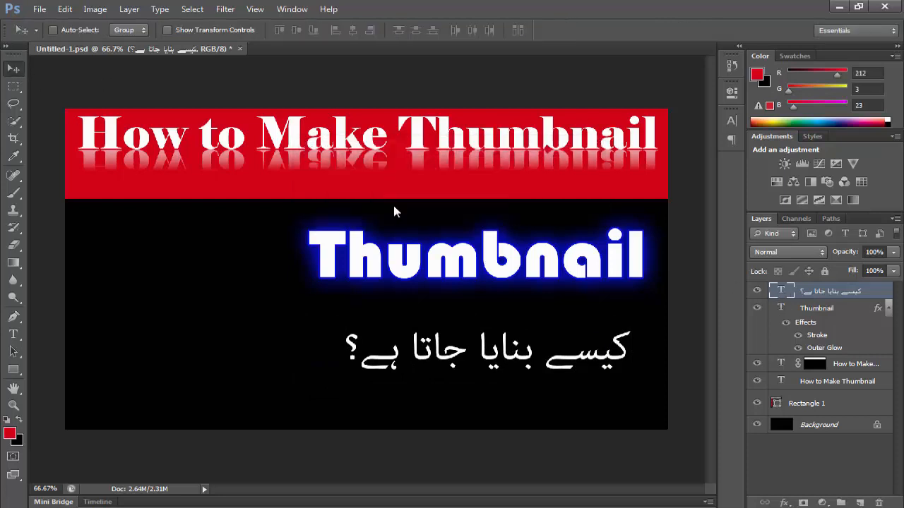
- Change the font of the Urdu text to Jameel Noori Nastaleeq
double_click(781, 292)
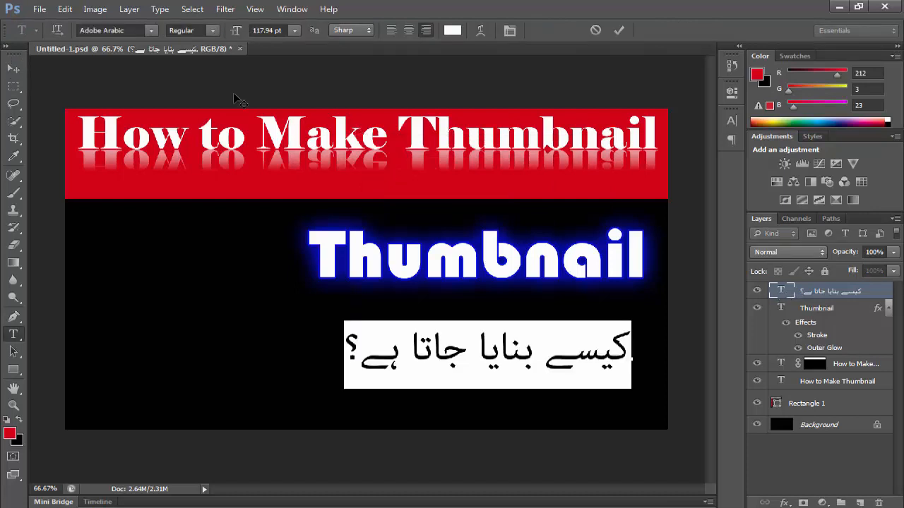
click(151, 34)
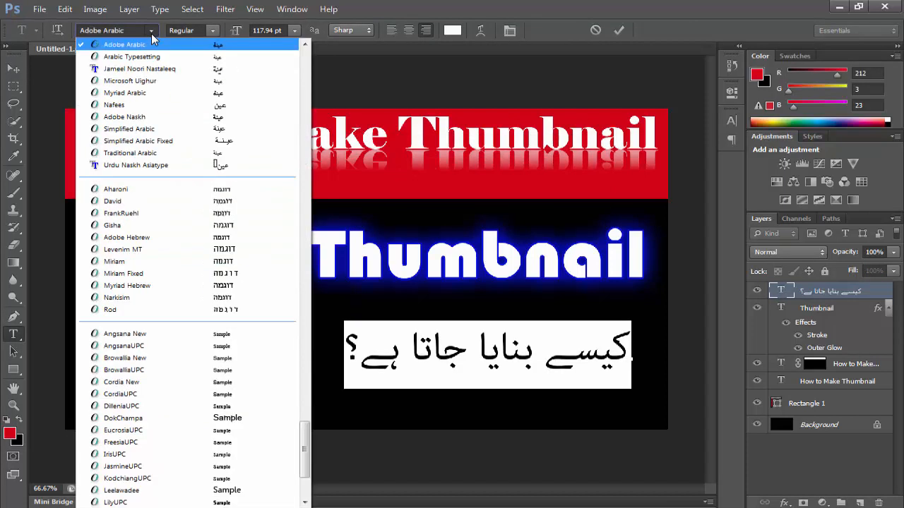
click(185, 69)
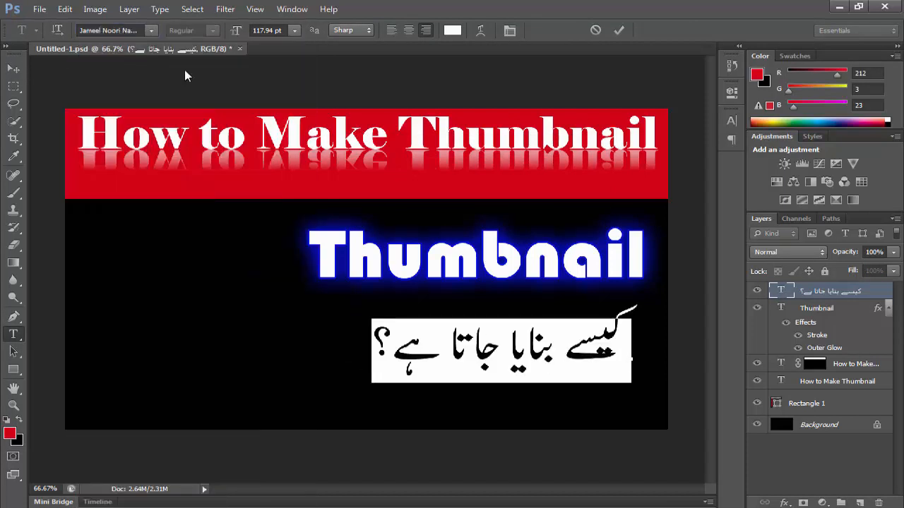
- Enlarge the Urdu text slightly beneath "Thumbnail" and apply the transformation
key(ctrl+t)
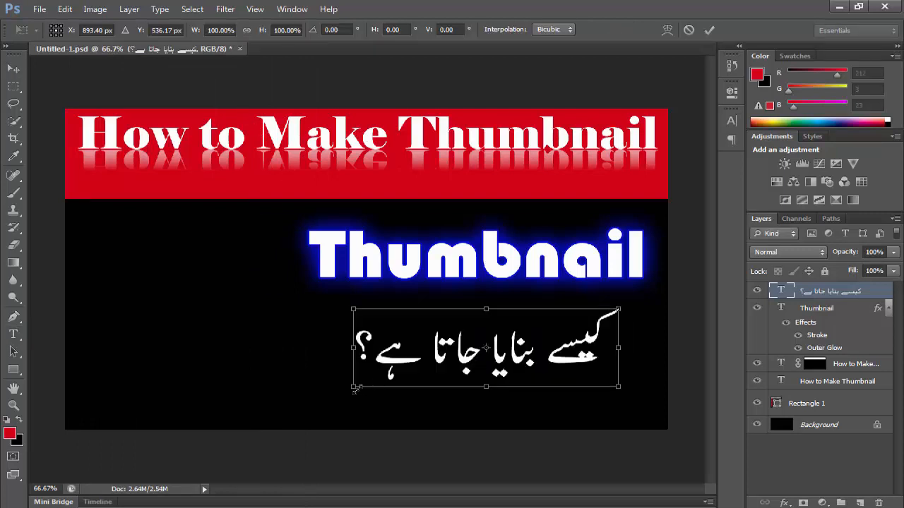
drag(355, 388, 339, 396)
key(v)
click(380, 204)
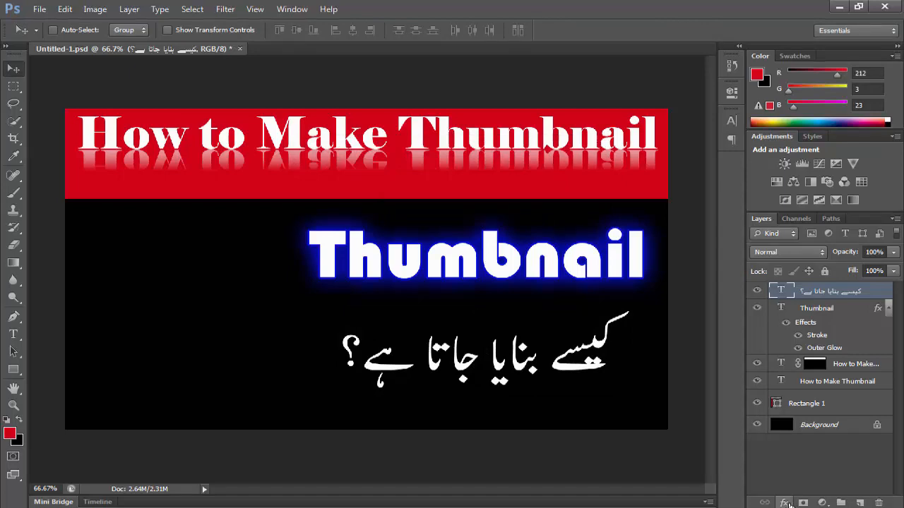
- Add a 3 px outside Stroke in red to the Urdu text and apply the layer style
click(784, 503)
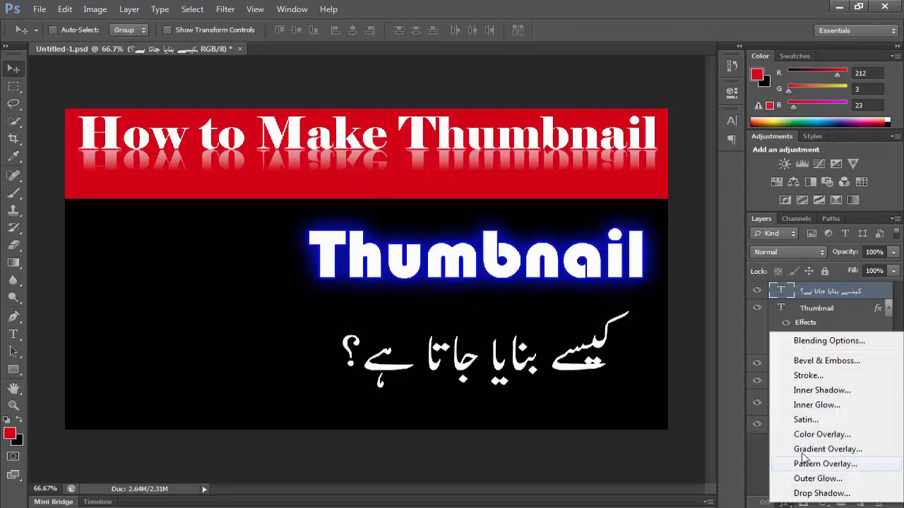
click(809, 374)
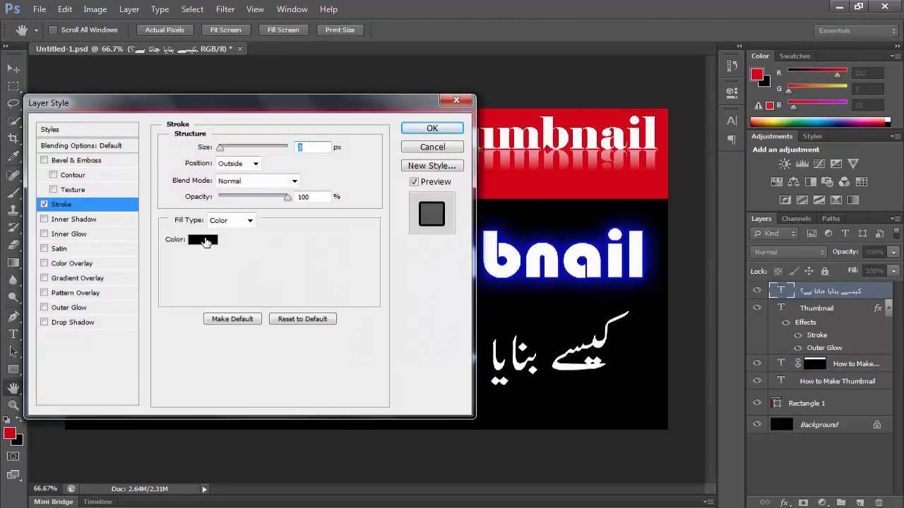
click(207, 242)
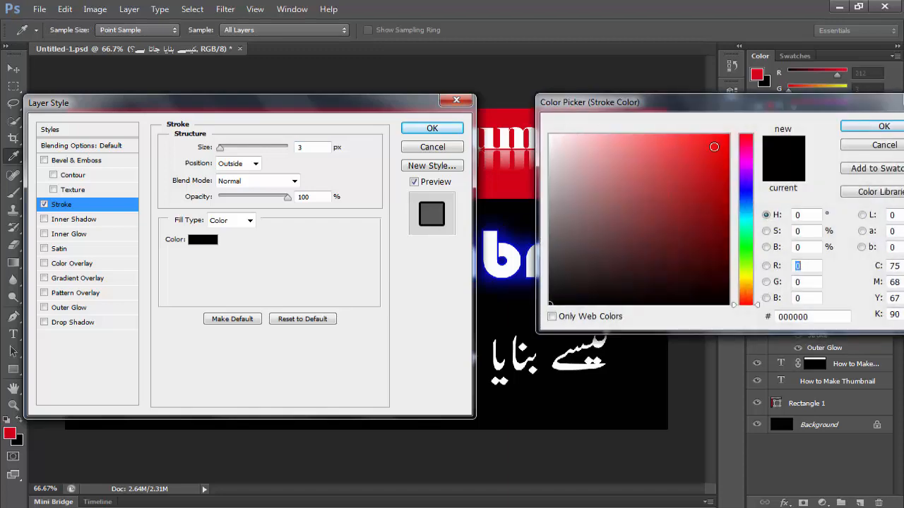
click(747, 139)
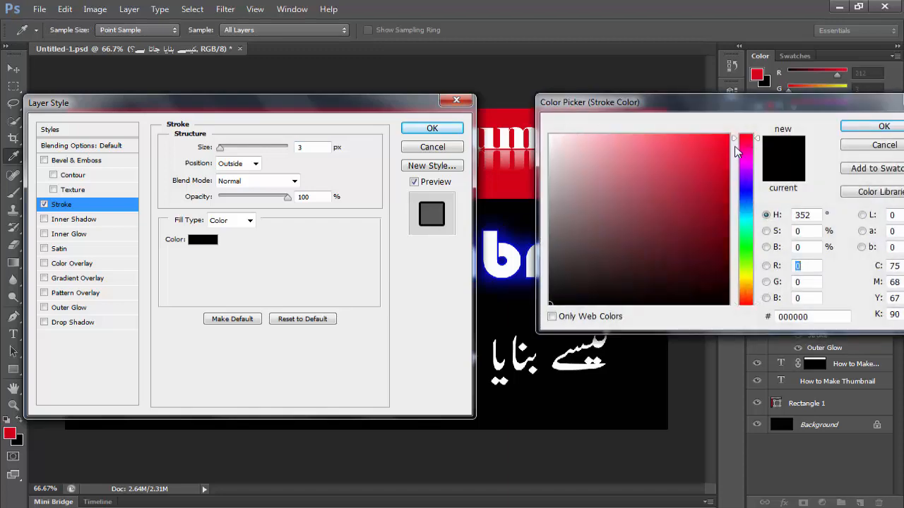
click(723, 164)
click(726, 176)
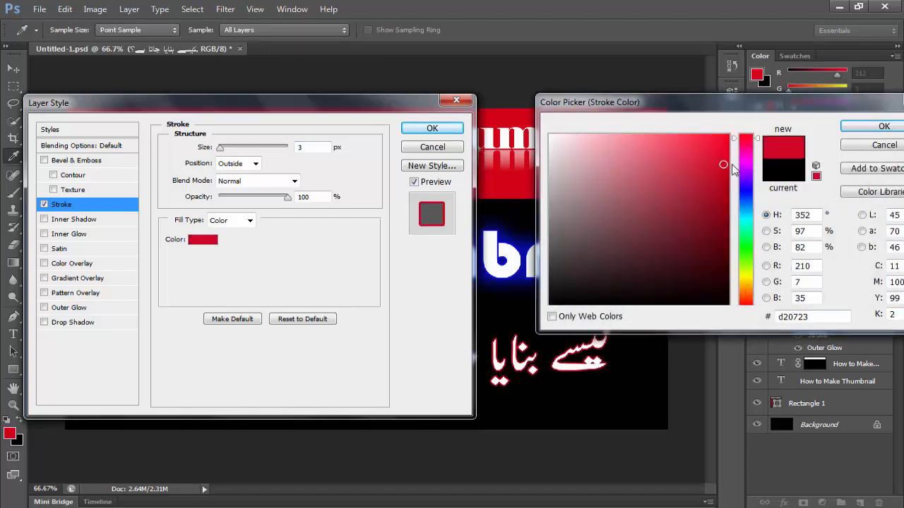
click(883, 126)
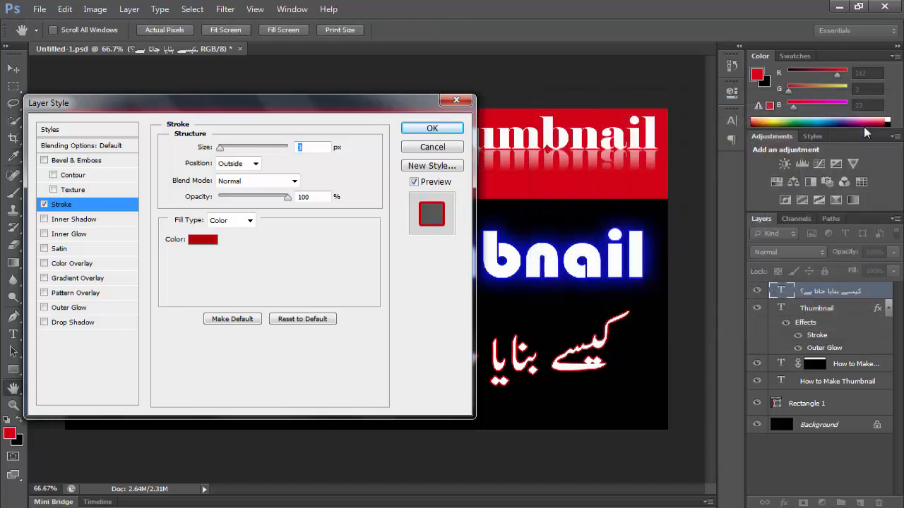
click(438, 130)
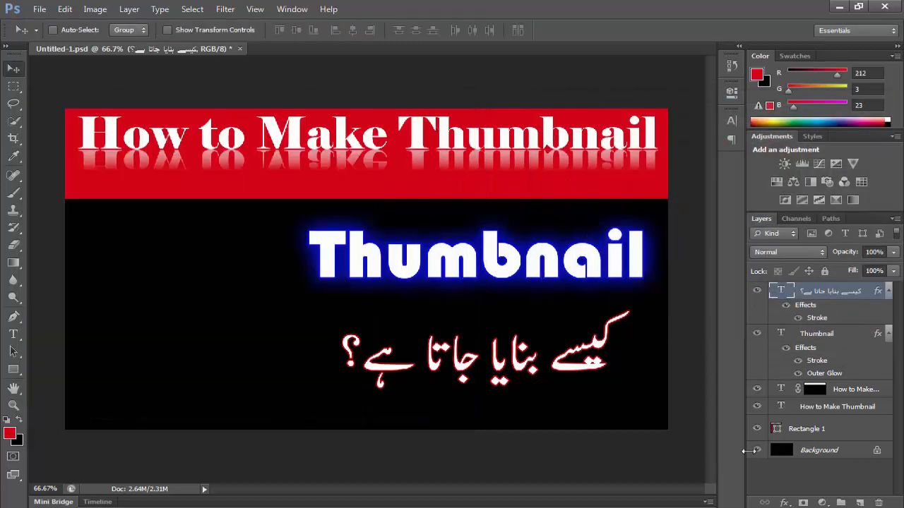
- Add an Outer Glow to the Urdu text and set the glow colour to red
click(783, 503)
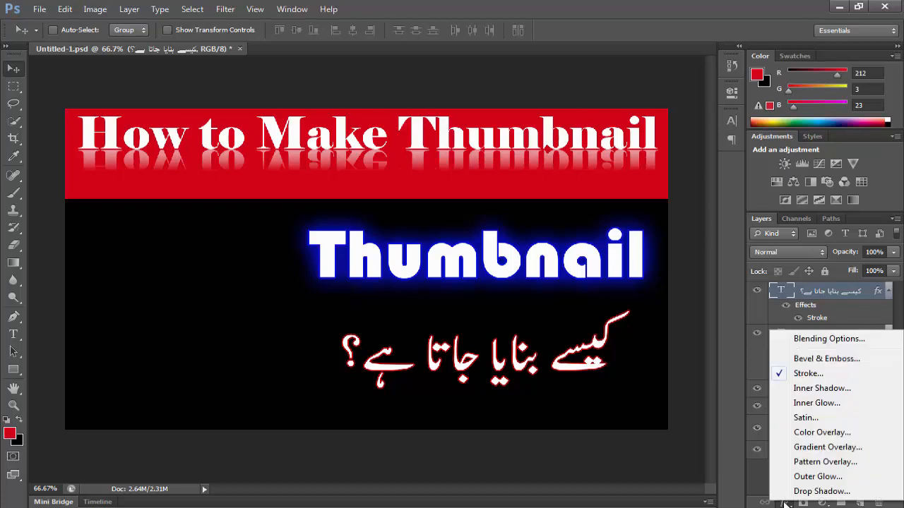
click(817, 477)
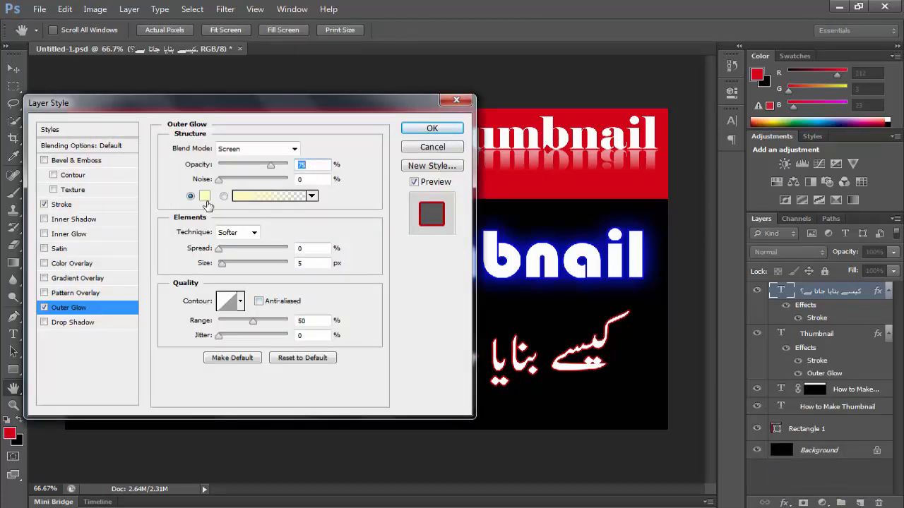
click(205, 198)
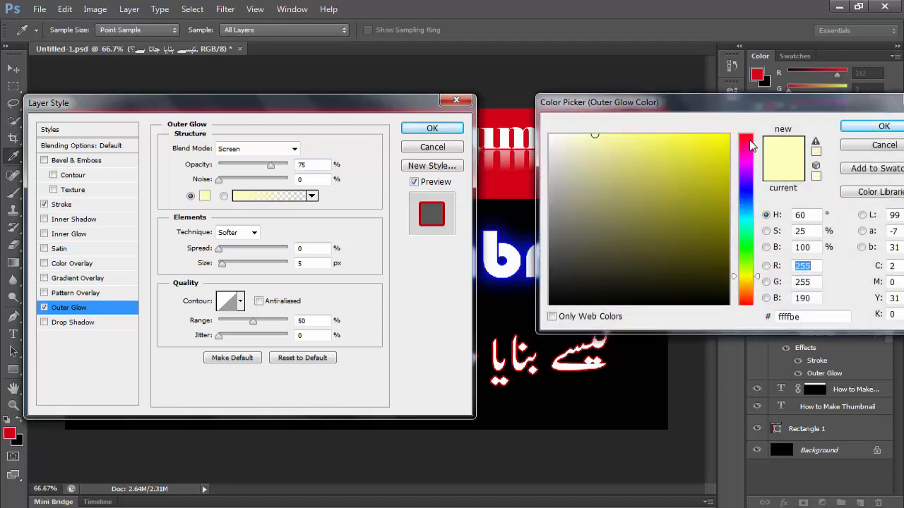
click(746, 138)
click(723, 171)
click(884, 128)
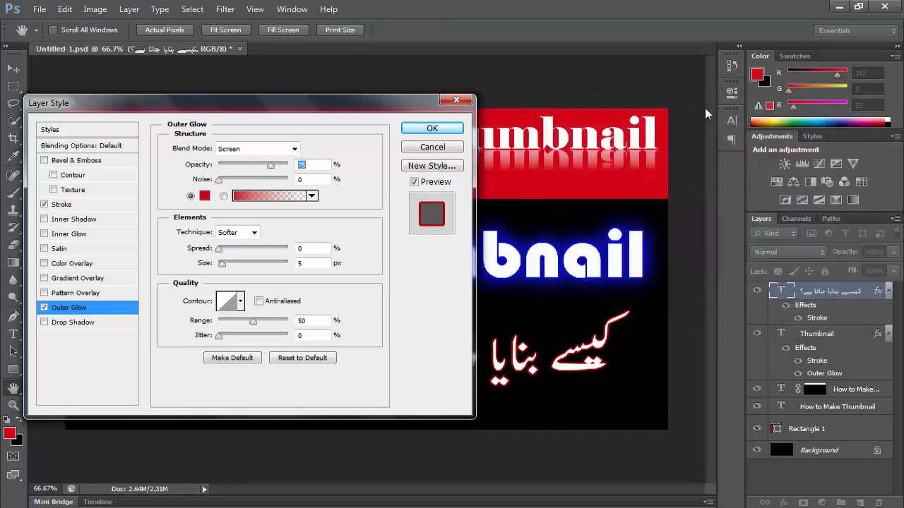
- Set the Urdu text's outer glow to 96% opacity, 3% spread and 100 px size, and apply it
drag(221, 265, 246, 265)
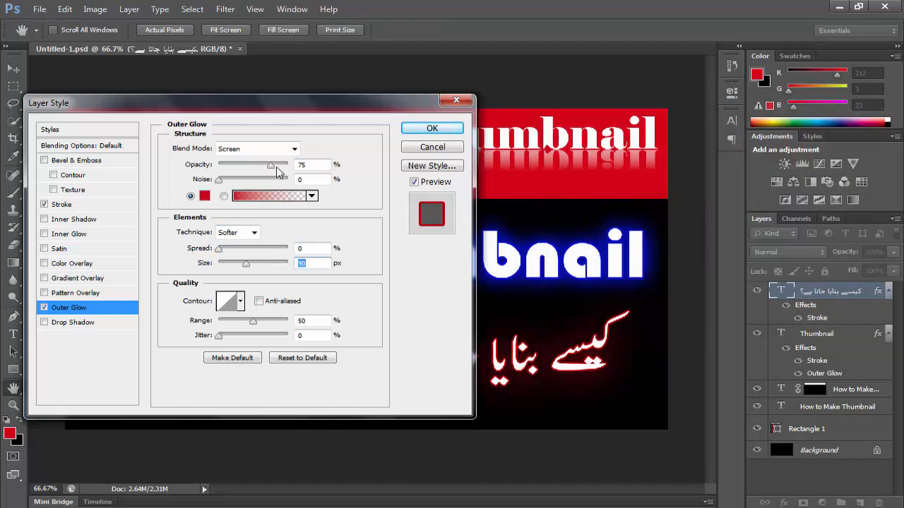
drag(270, 168, 287, 173)
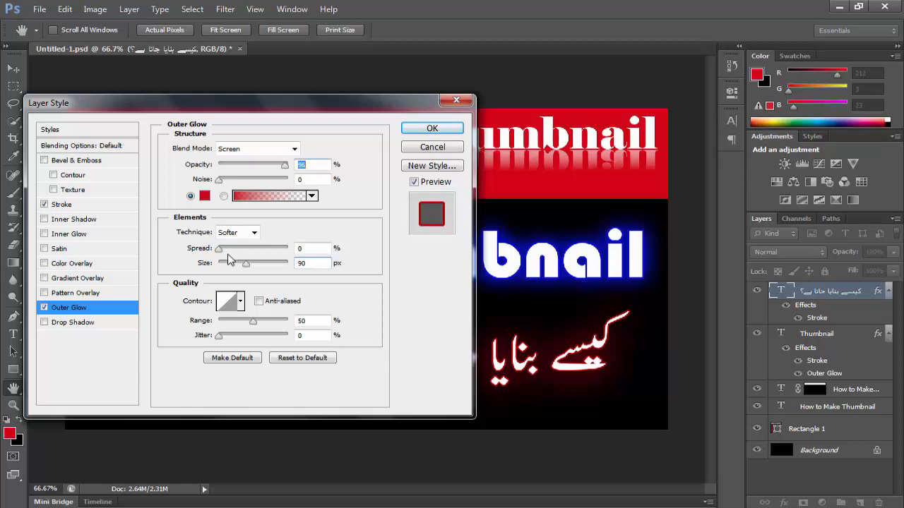
drag(219, 249, 221, 249)
drag(246, 263, 248, 264)
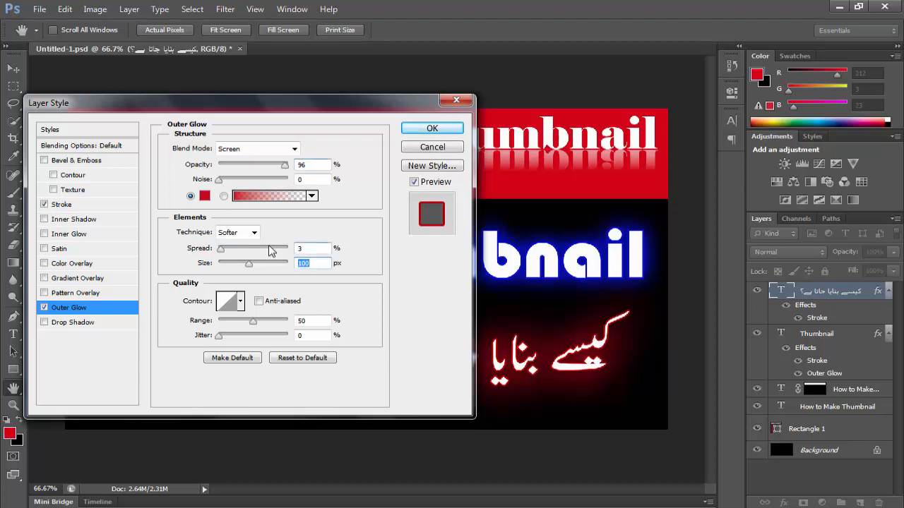
click(429, 129)
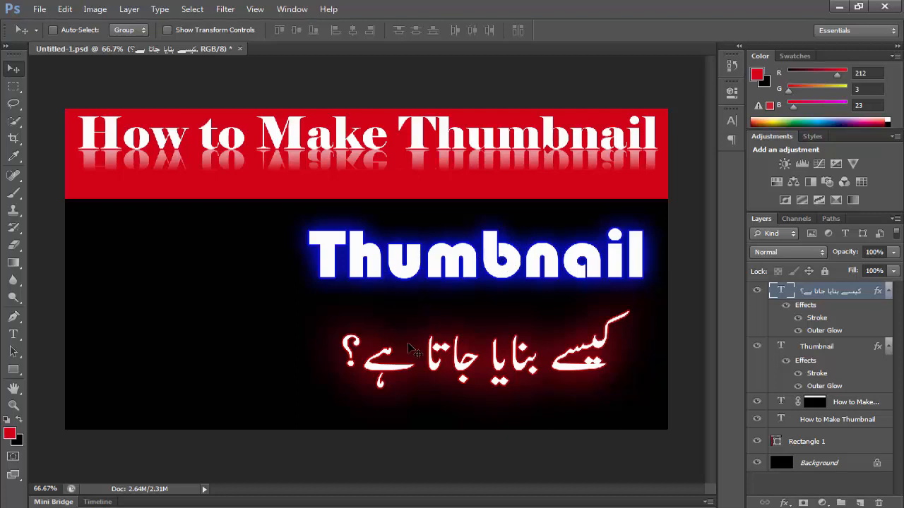
- Draw a circle about 344 px in diameter with the Ellipse tool in the lower-left corner of the thumbnail
click(14, 369)
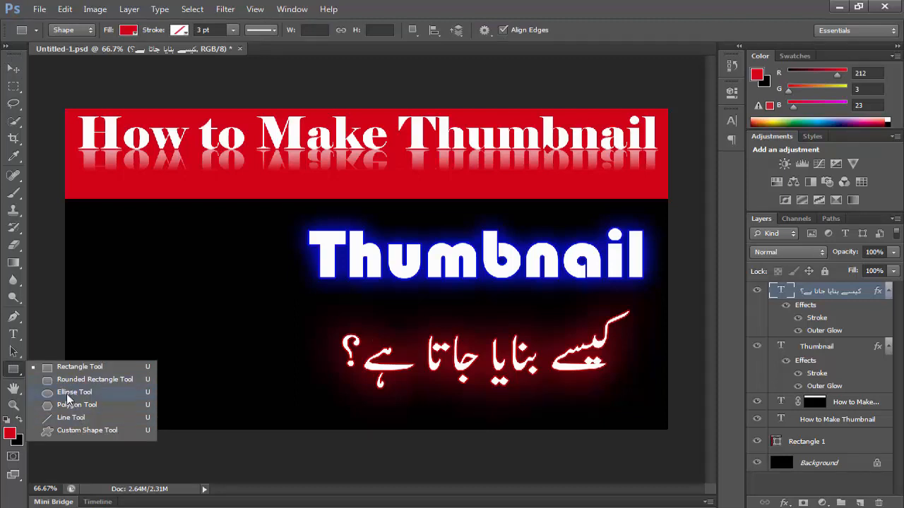
click(69, 393)
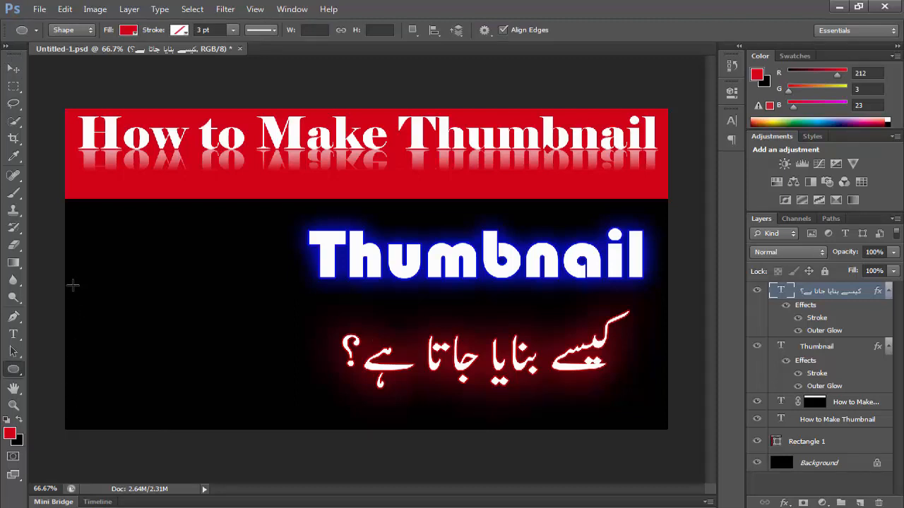
drag(72, 284, 263, 437)
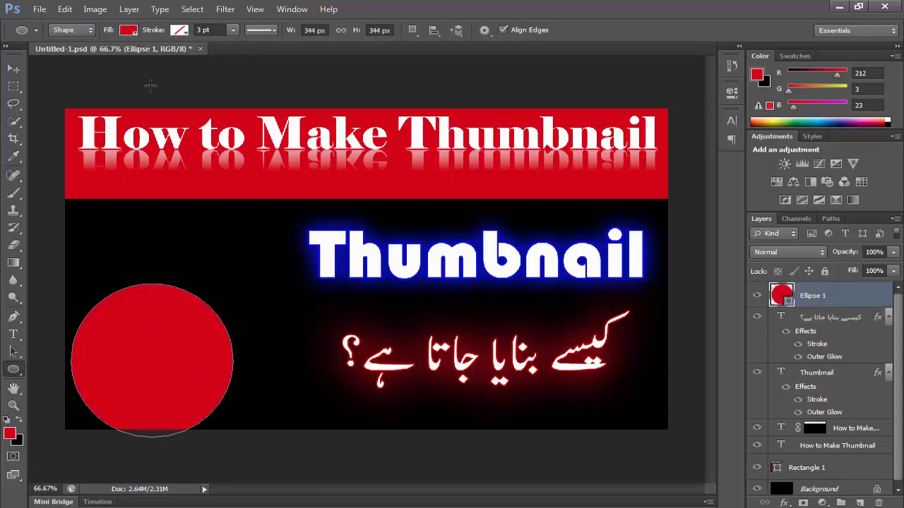
- Change the circle's fill to a mid grey
click(125, 32)
click(110, 105)
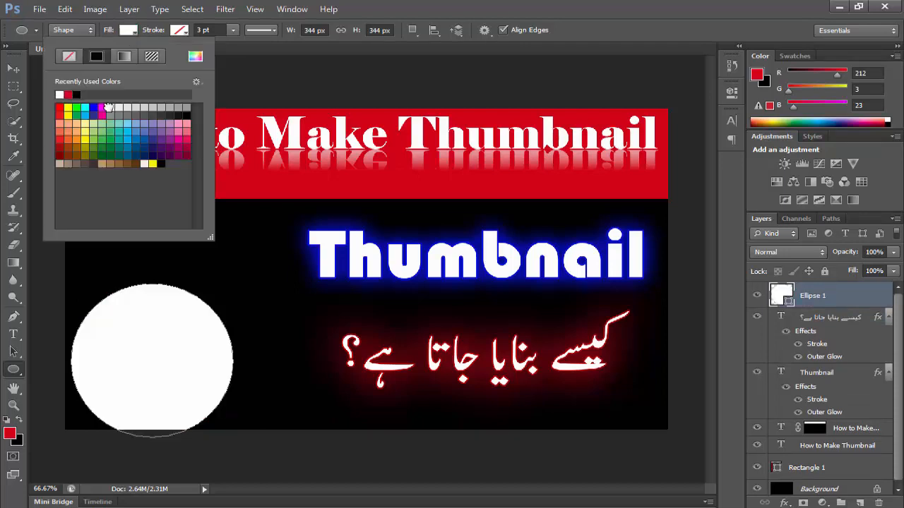
click(162, 108)
click(286, 260)
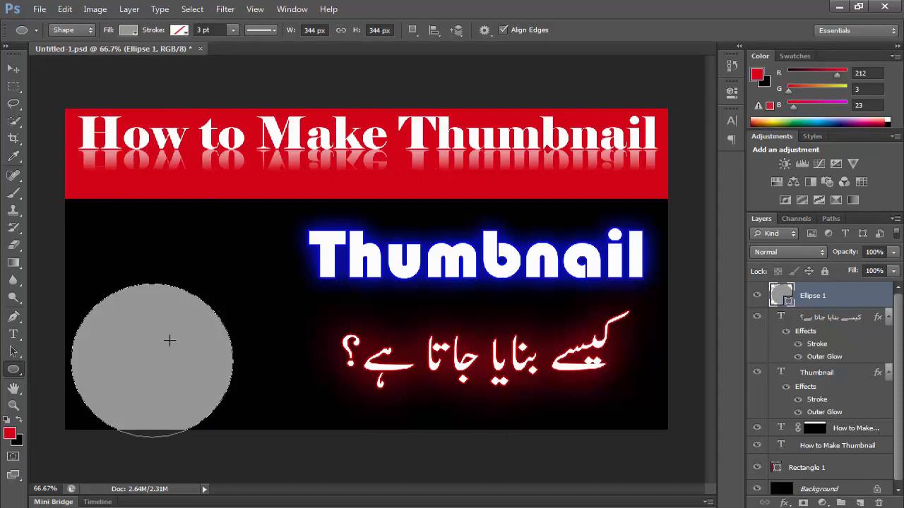
- Scale the circle to about 181%, centre it at about X 144.5, Y 454.5 px, and apply the transformation
key(ctrl+t)
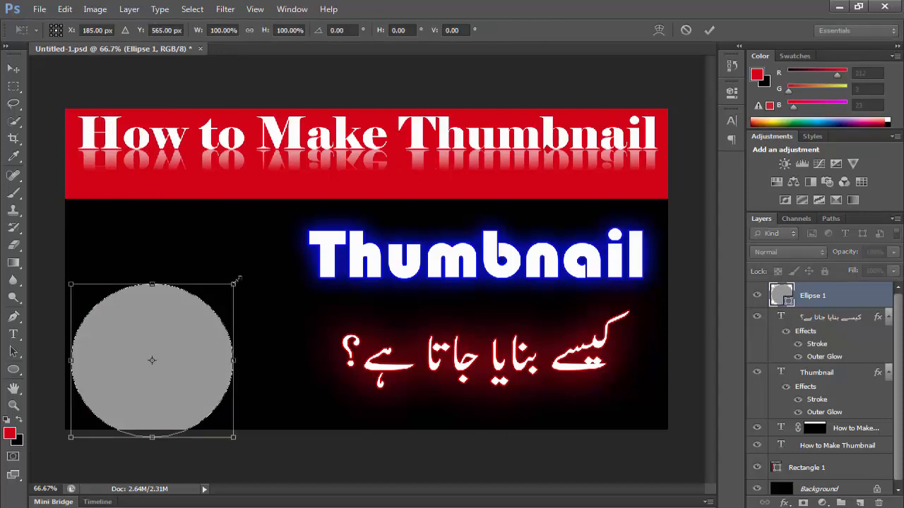
drag(239, 280, 368, 158)
drag(285, 304, 201, 314)
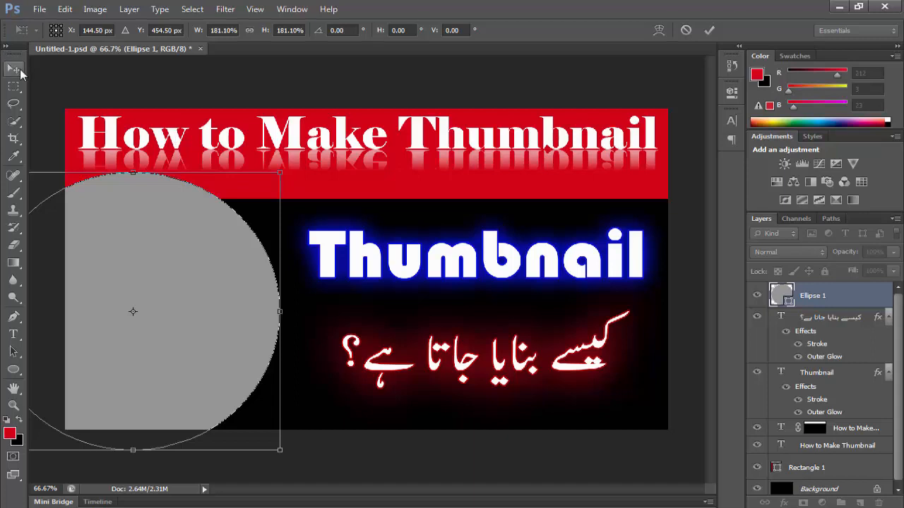
click(21, 73)
click(385, 203)
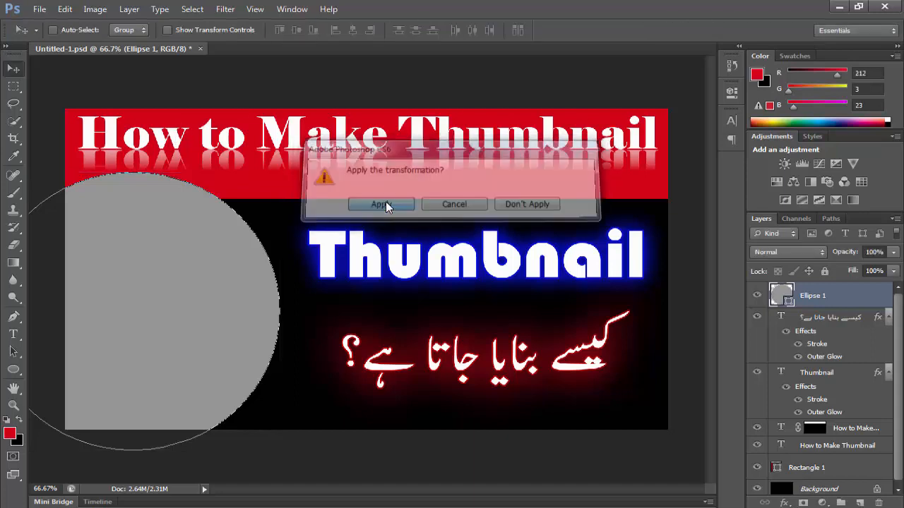
- Place the circle's layer directly beneath the red rectangle layer and recolour the circle near-white
drag(781, 295, 802, 474)
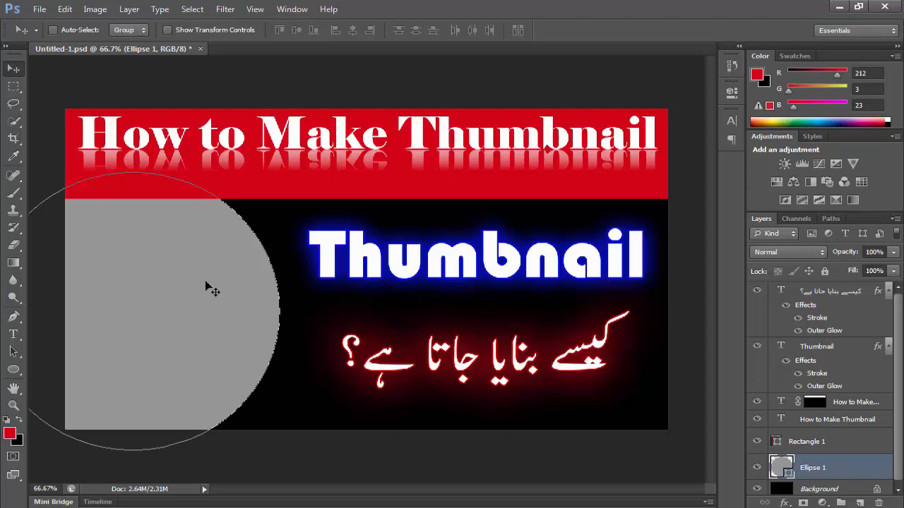
double_click(781, 467)
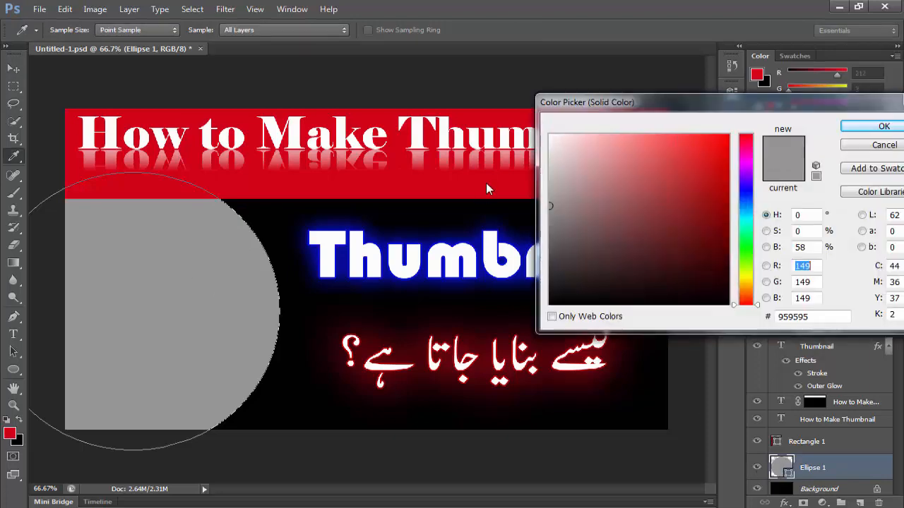
click(551, 138)
key(Return)
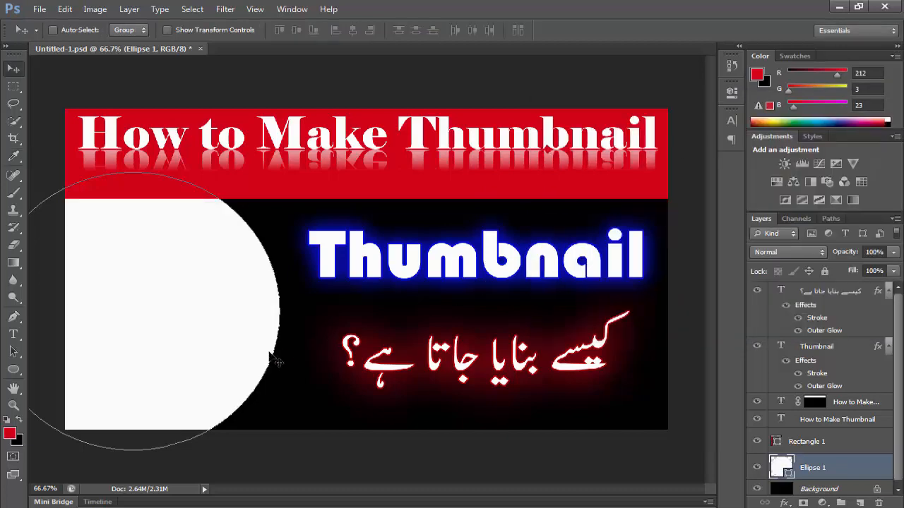
- Open the transparent PNG portrait of the man in the scarf as a separate document
key(ctrl+o)
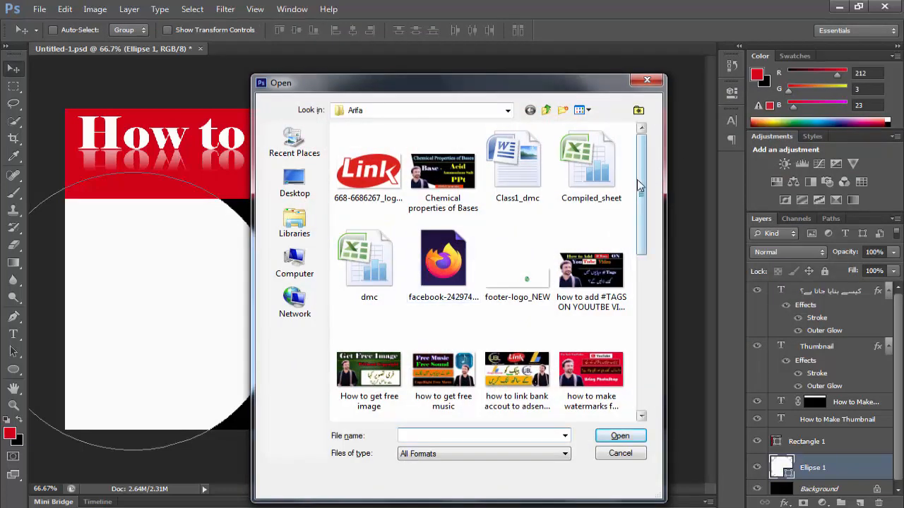
drag(638, 182, 642, 349)
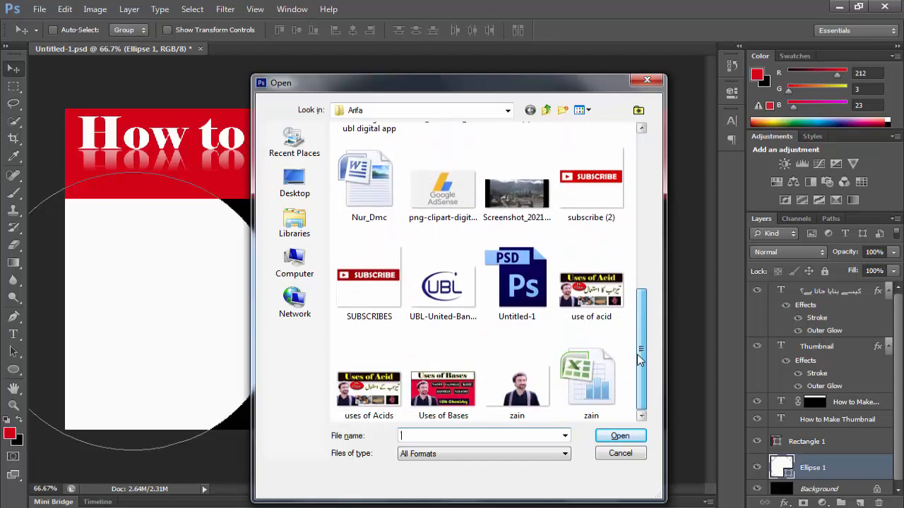
click(517, 398)
click(625, 435)
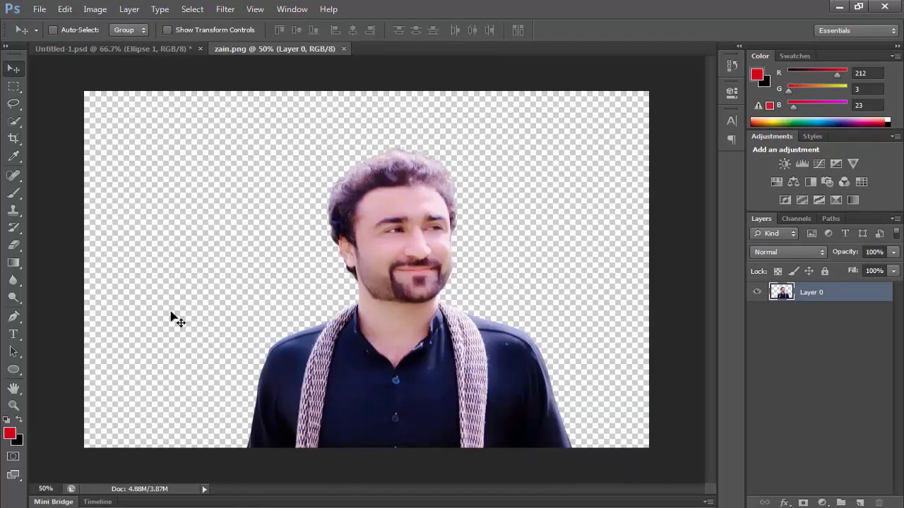
- Copy the portrait into the thumbnail above the white circle, scale it to about 57%, centred at about X 197.5, Y 461 px, and apply
drag(176, 320, 178, 382)
key(ctrl+t)
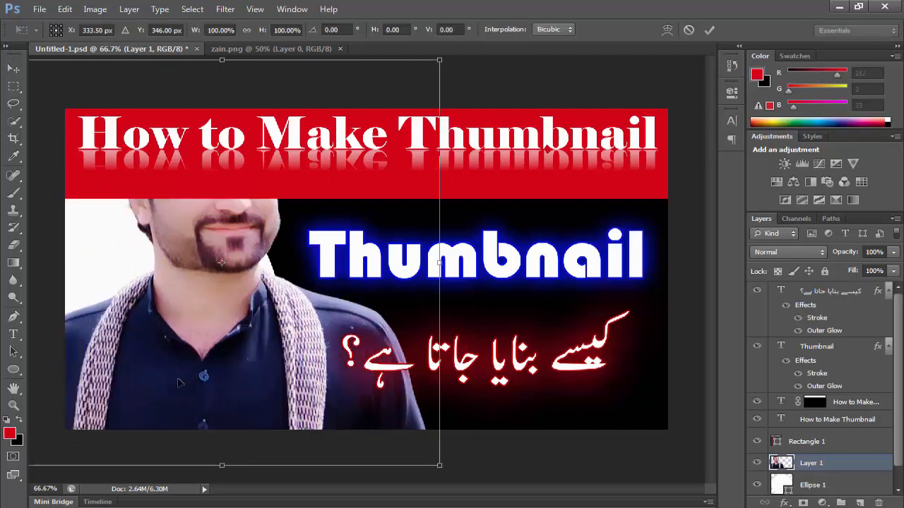
drag(440, 59, 258, 233)
drag(184, 363, 216, 329)
drag(286, 195, 281, 202)
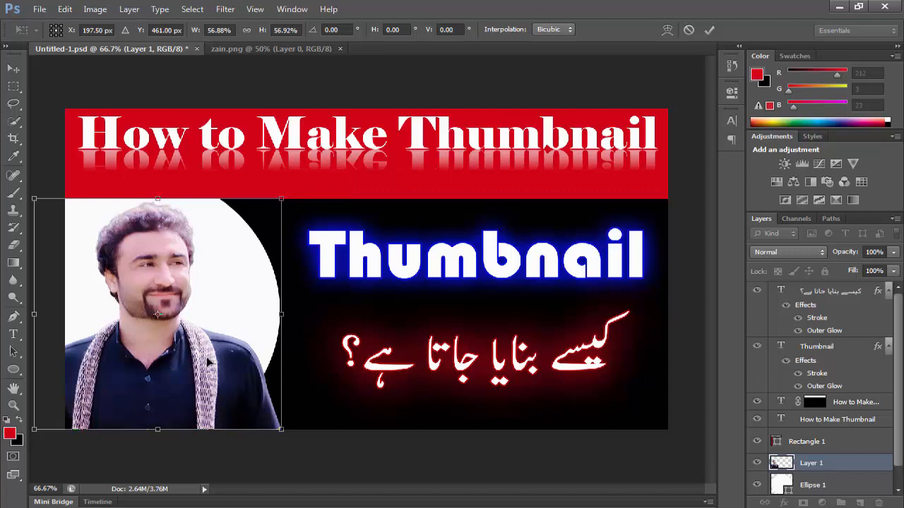
click(12, 68)
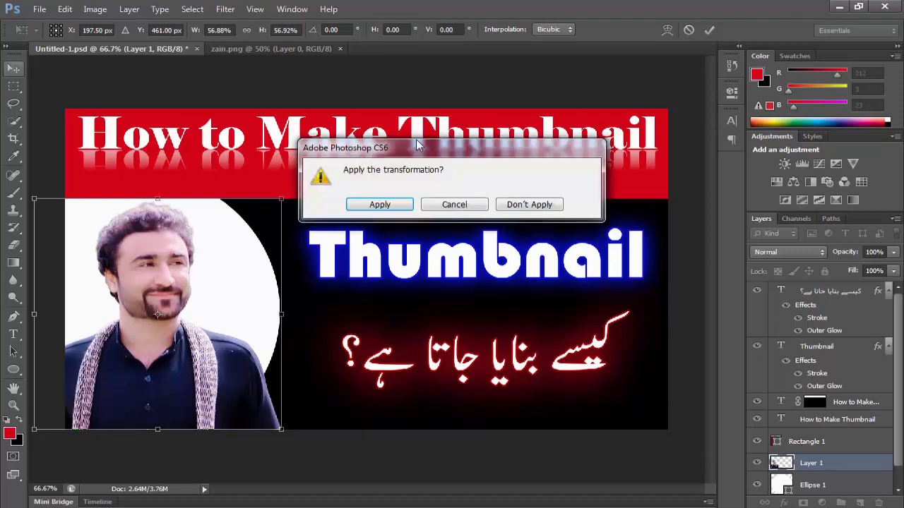
click(380, 205)
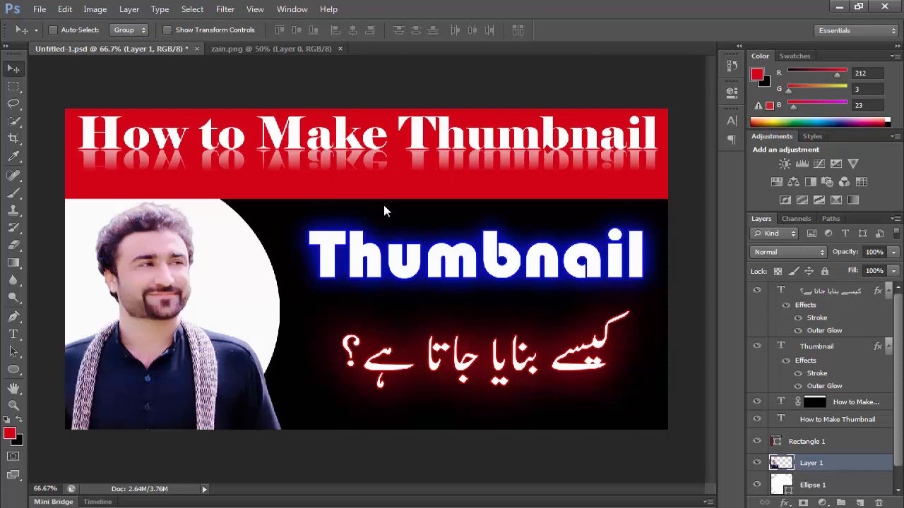
key(ctrl+shift+s)
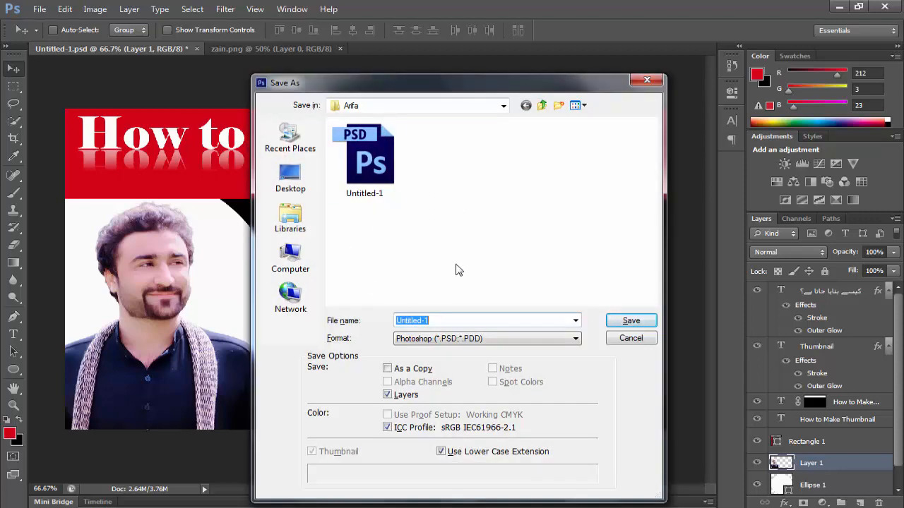
click(646, 80)
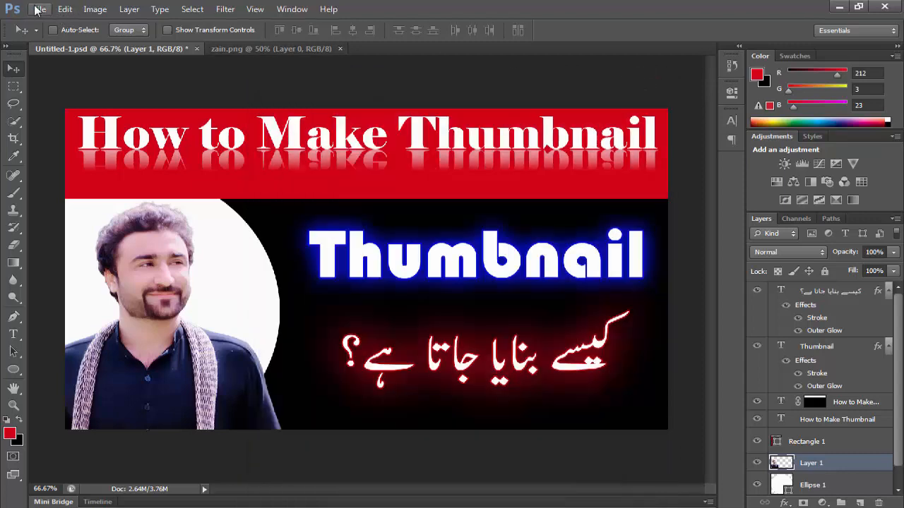
- Start saving the thumbnail under a new name, clear the suggested file name and switch the keyboard input language to English (United States)
click(39, 9)
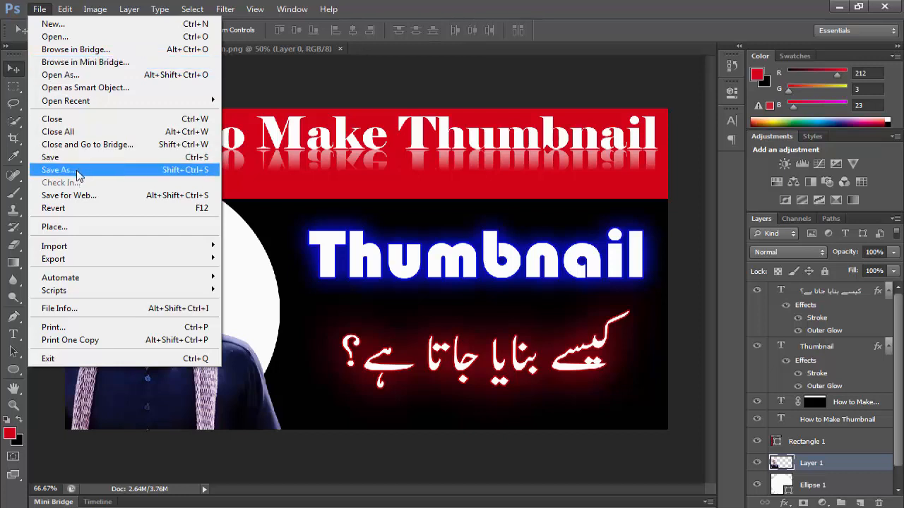
click(202, 171)
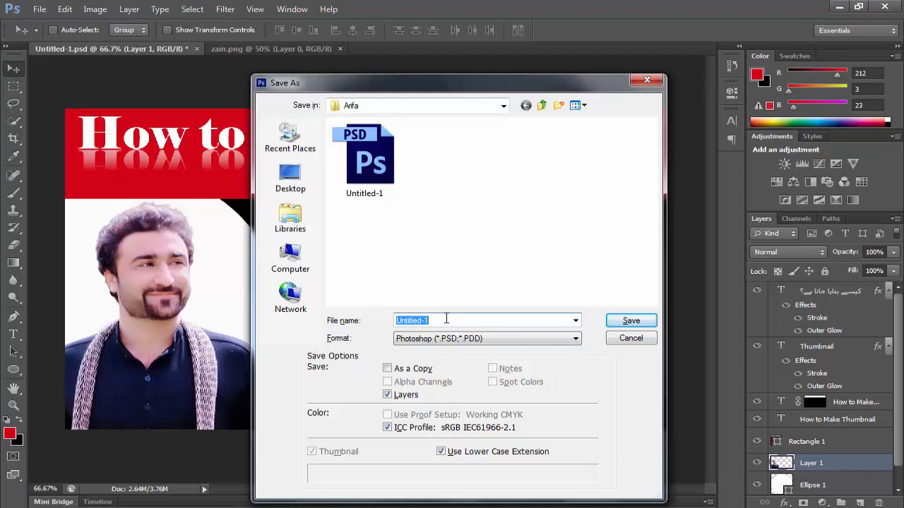
text(هسر ن)
key(BackSpace)
key(BackSpace)
key(BackSpace)
key(BackSpace)
click(754, 504)
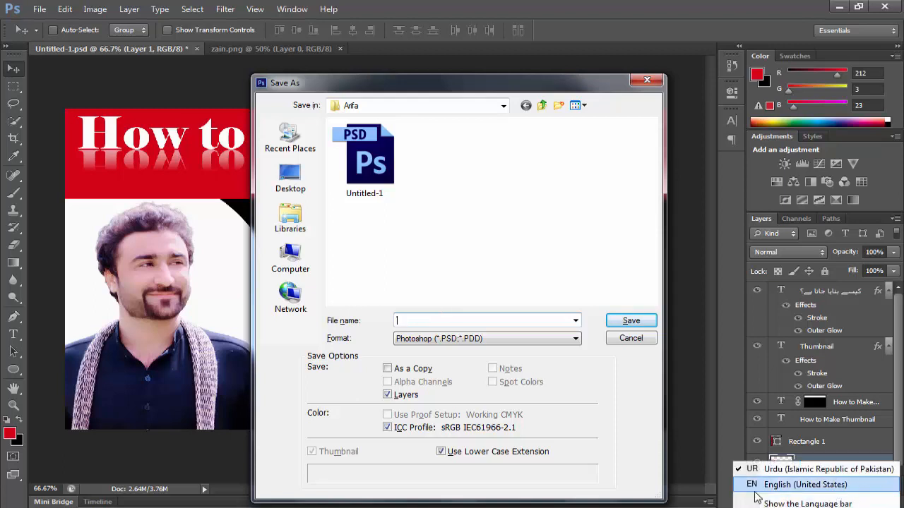
click(755, 494)
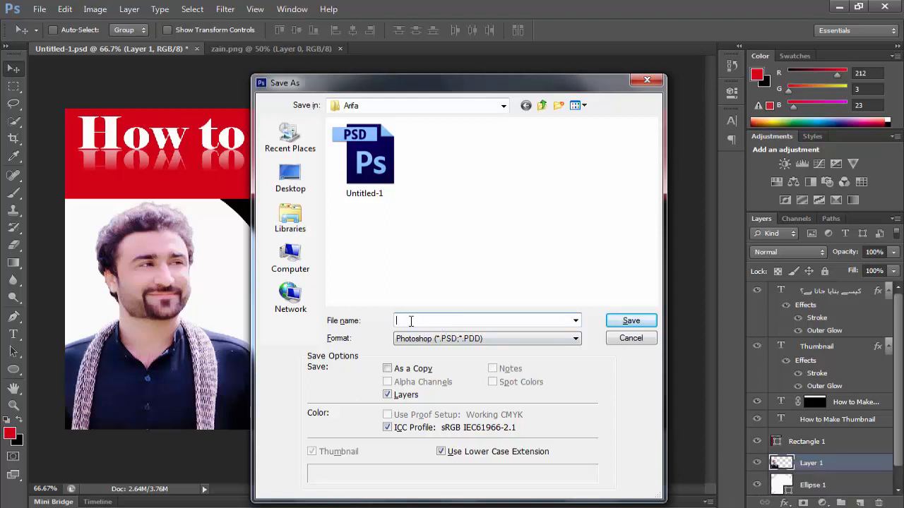
- Name the file "how to make thumbnail" and choose JPEG as its format
text(how)
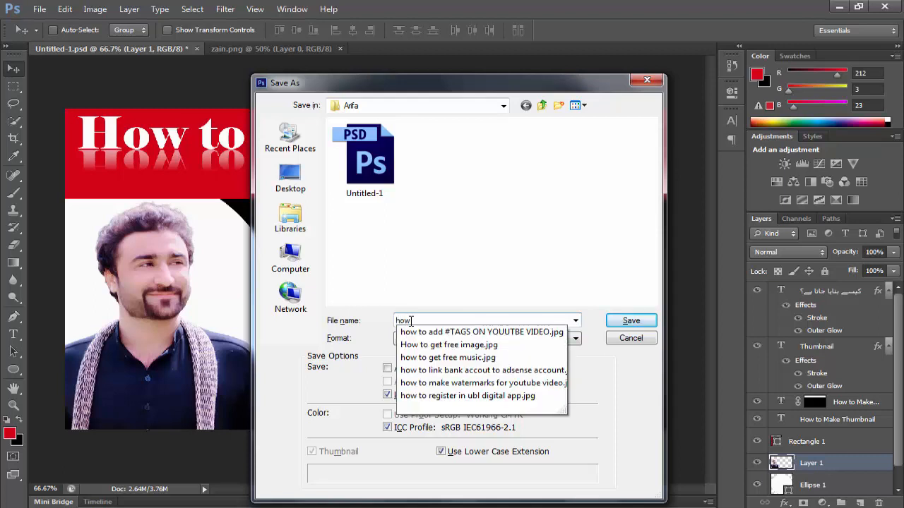
text( to make)
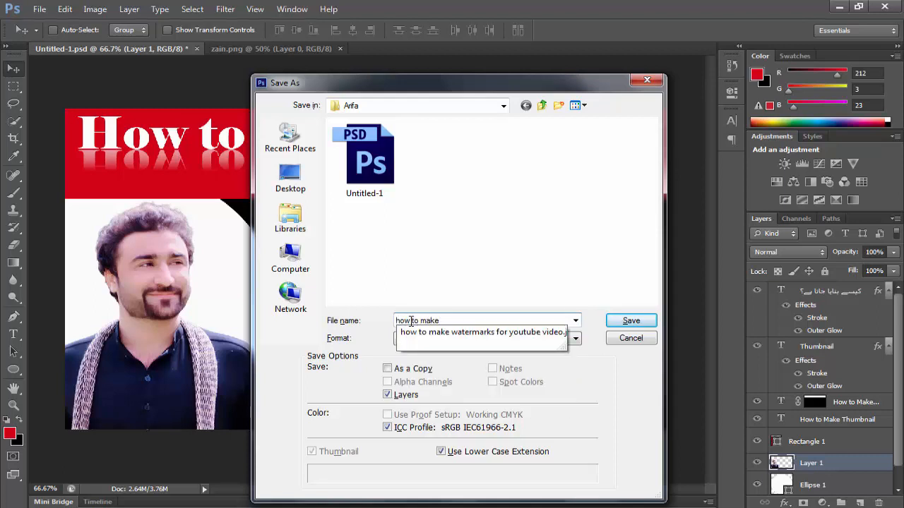
text( thumbnail)
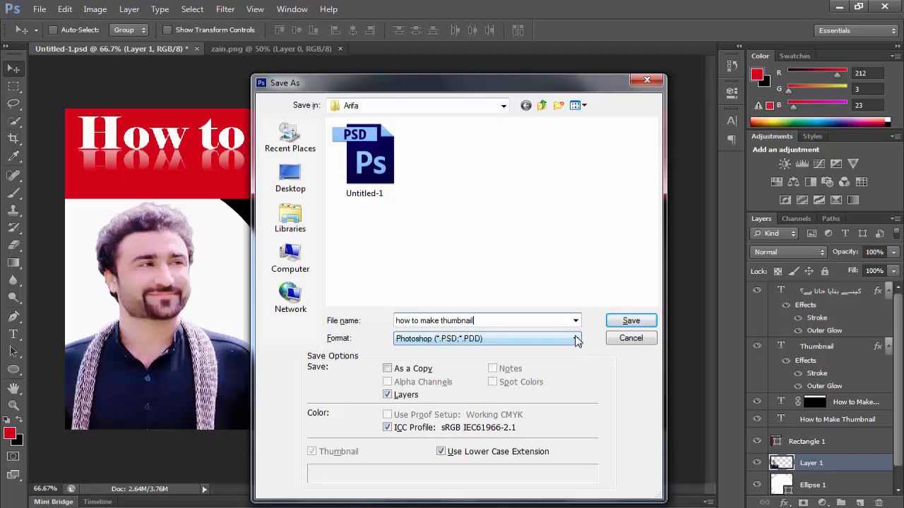
click(575, 339)
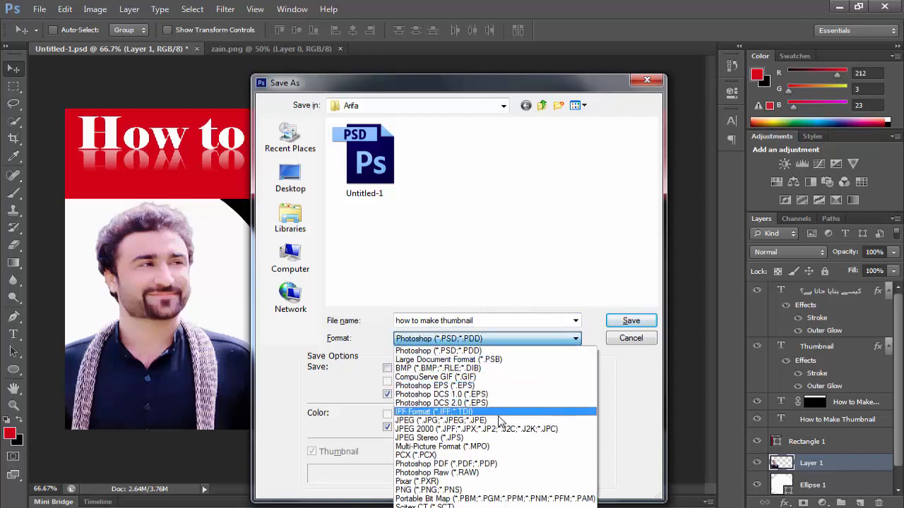
click(498, 421)
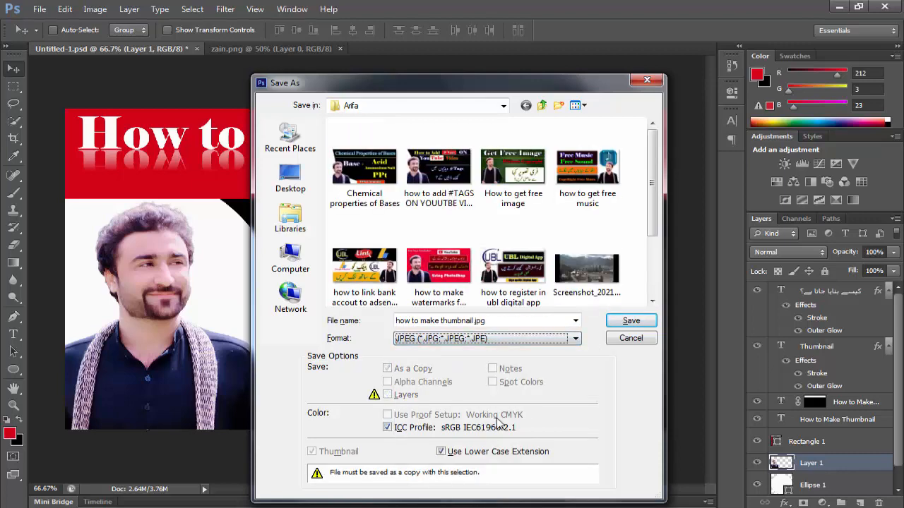
- Save the JPEG copy at Maximum quality 12 with the Baseline ("Standard") format option
click(626, 324)
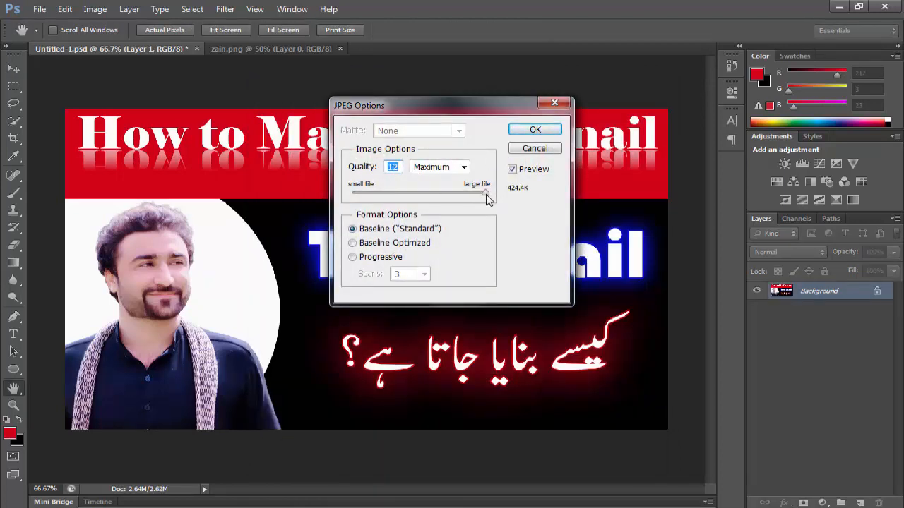
drag(486, 194, 511, 189)
click(540, 130)
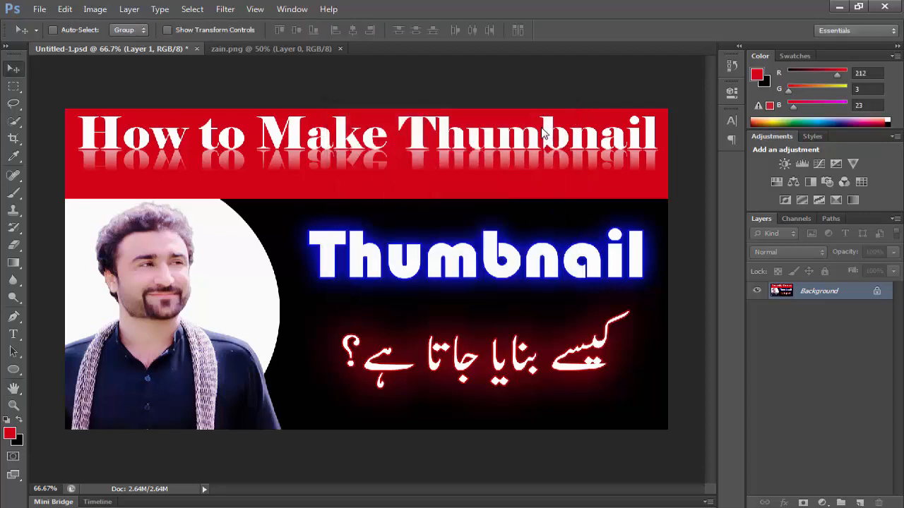